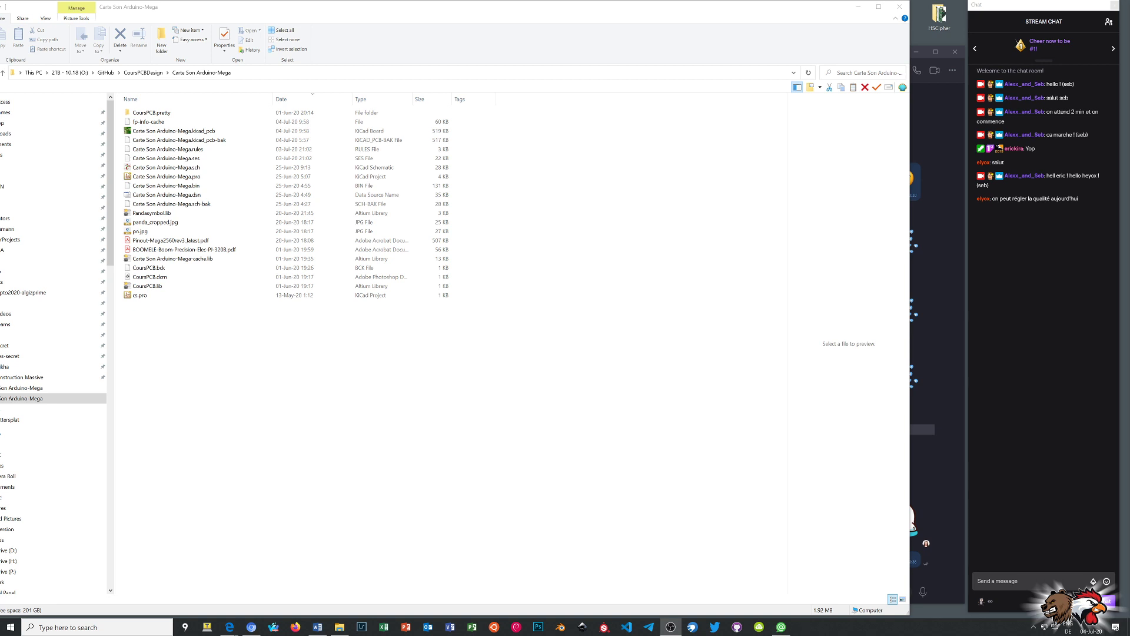
# Step: Open the Carte Son Arduino-Mega project from the CoursPCBDesign folder and load its PCB layout
pyautogui.doubleClick(160, 177)
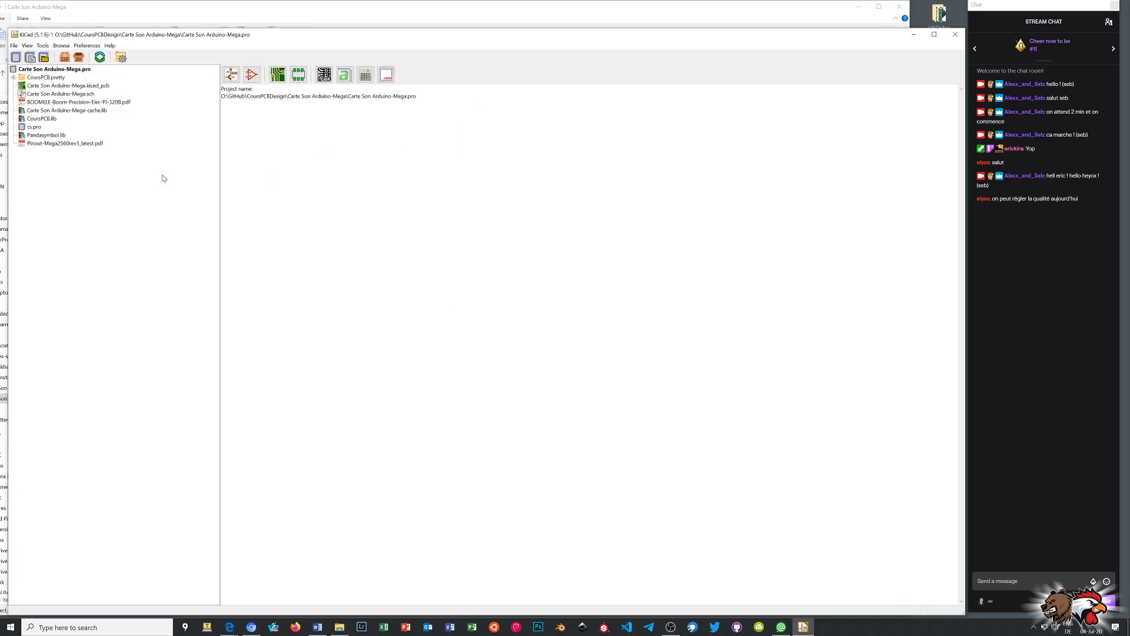
pyautogui.click(61, 87)
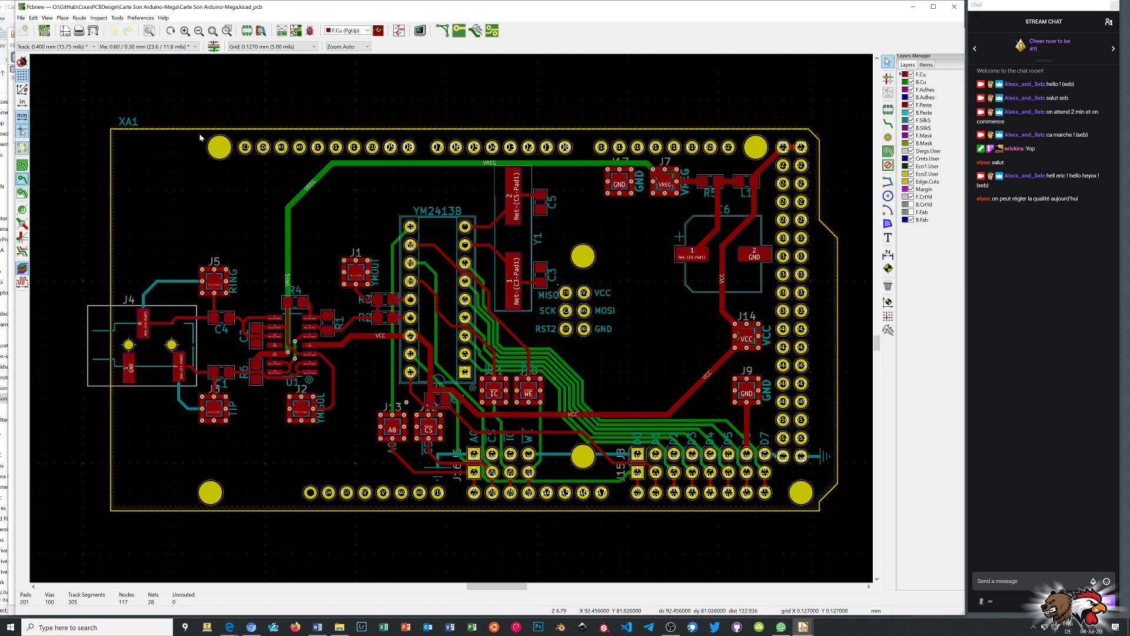
# Step: Highlight the data nets D0, D1, D2, D5, D6 and D7 in turn to check their net lengths, and clear the highlight
pyautogui.scroll(1, 502, 334)
pyautogui.scroll(-1, 476, 341)
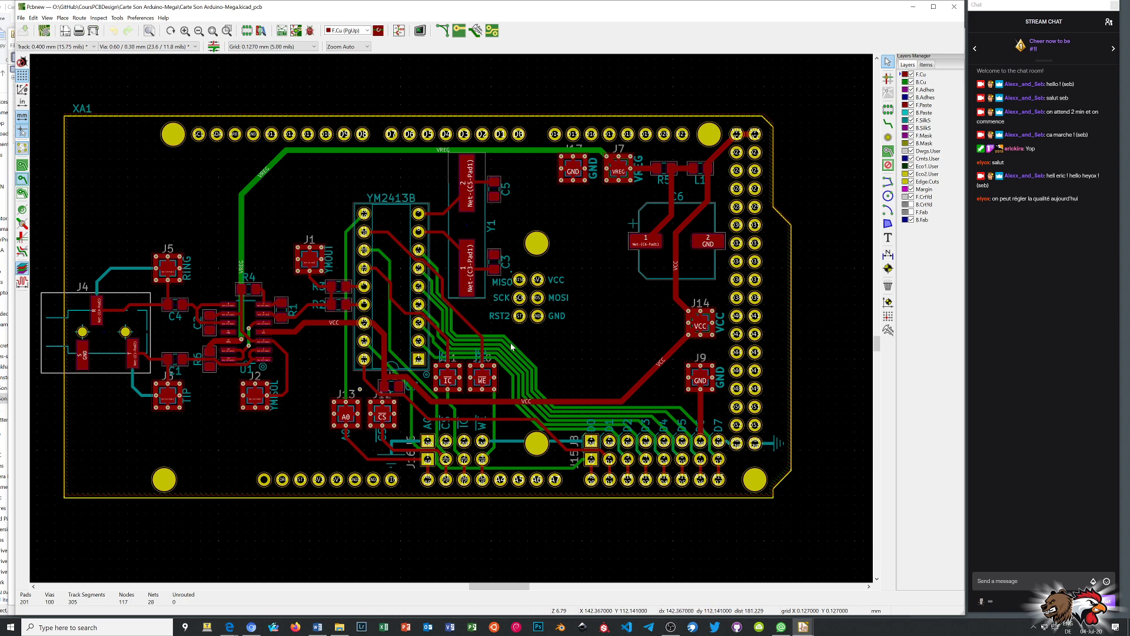
pyautogui.keyDown('ctrl'); pyautogui.click(523, 469); pyautogui.keyUp('ctrl')
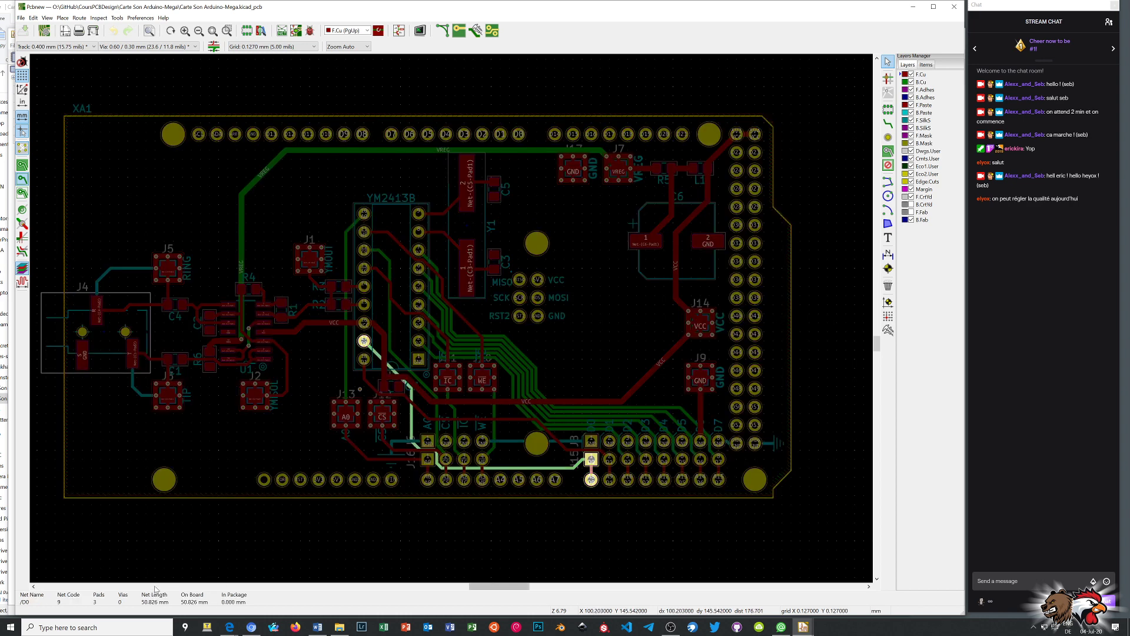
pyautogui.keyDown('ctrl'); pyautogui.click(563, 449); pyautogui.keyUp('ctrl')
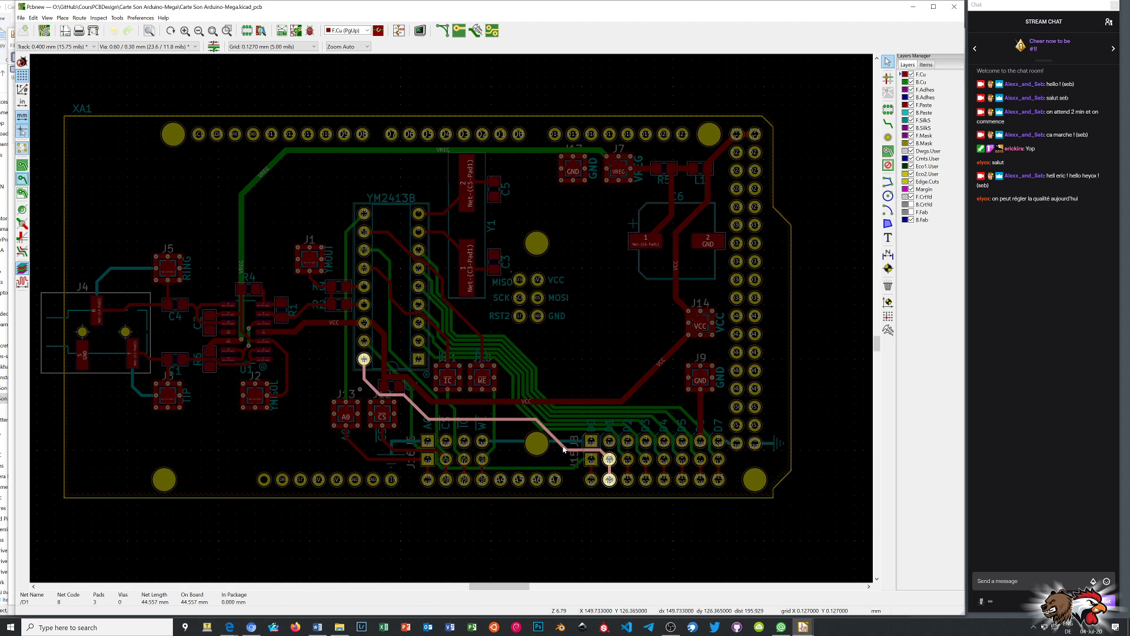
pyautogui.keyDown('ctrl'); pyautogui.click(521, 411); pyautogui.keyUp('ctrl')
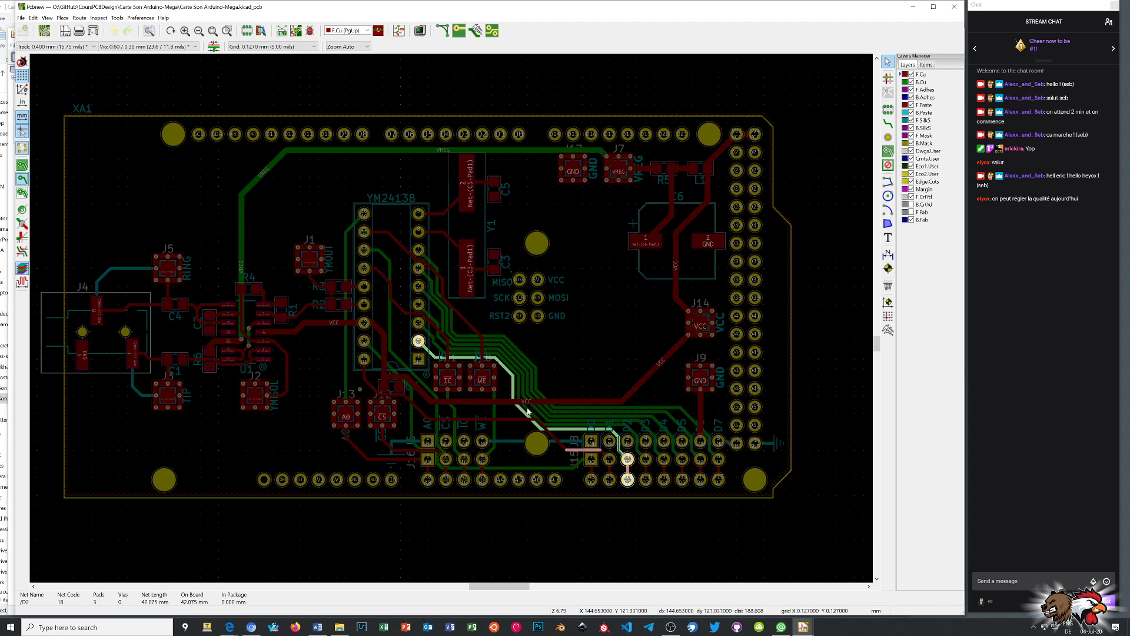
pyautogui.keyDown('ctrl'); pyautogui.click(534, 410); pyautogui.keyUp('ctrl')
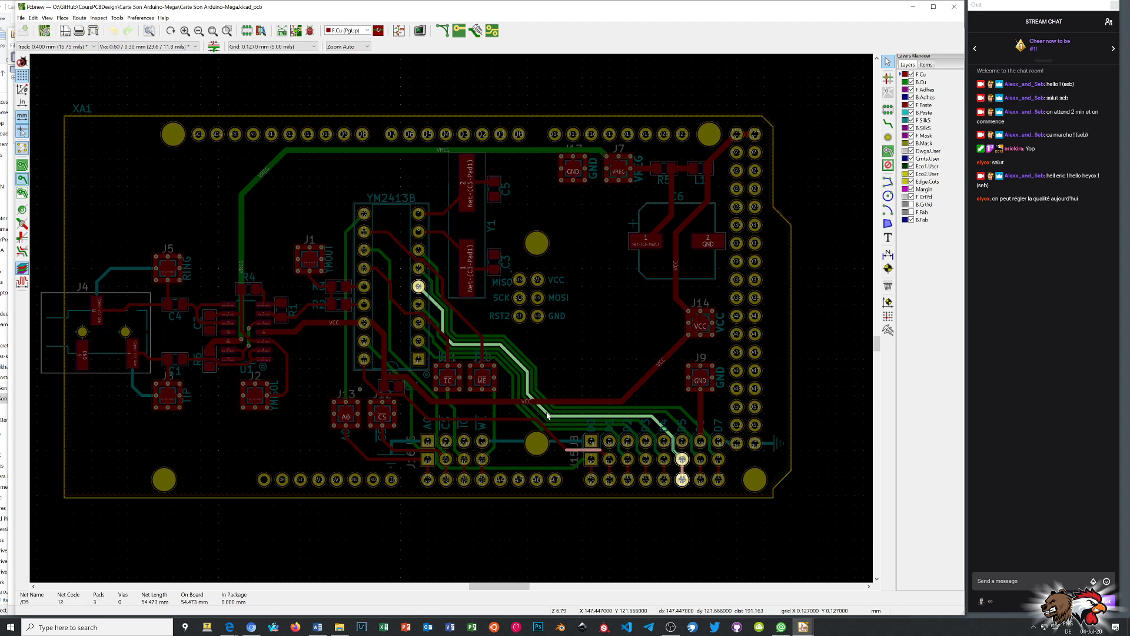
pyautogui.keyDown('ctrl'); pyautogui.click(550, 413); pyautogui.keyUp('ctrl')
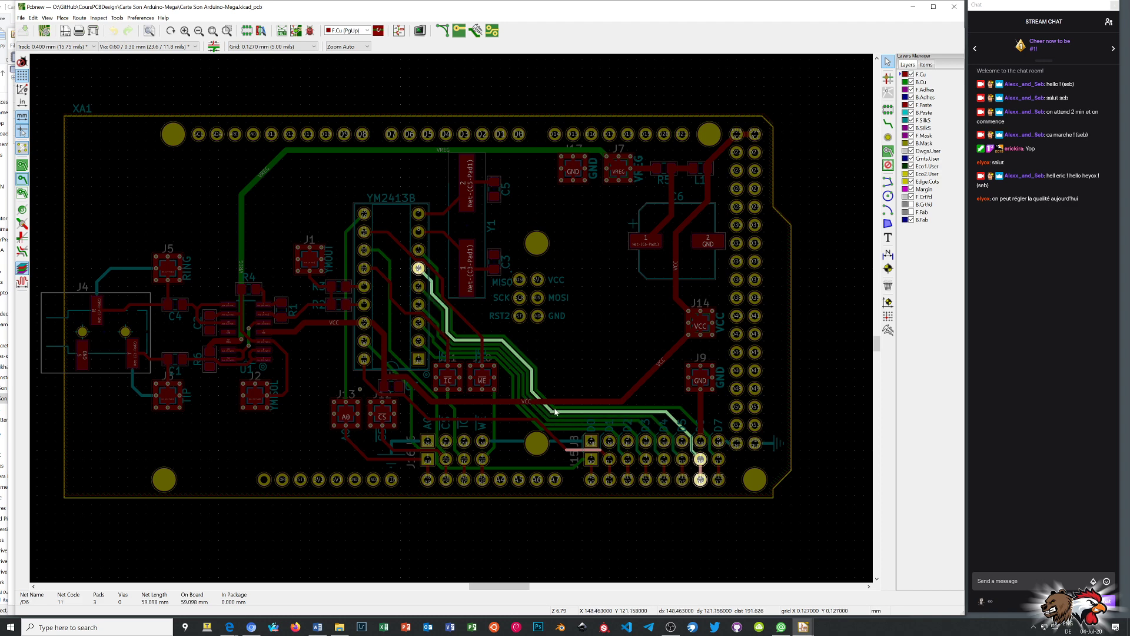
pyautogui.keyDown('ctrl'); pyautogui.click(558, 410); pyautogui.keyUp('ctrl')
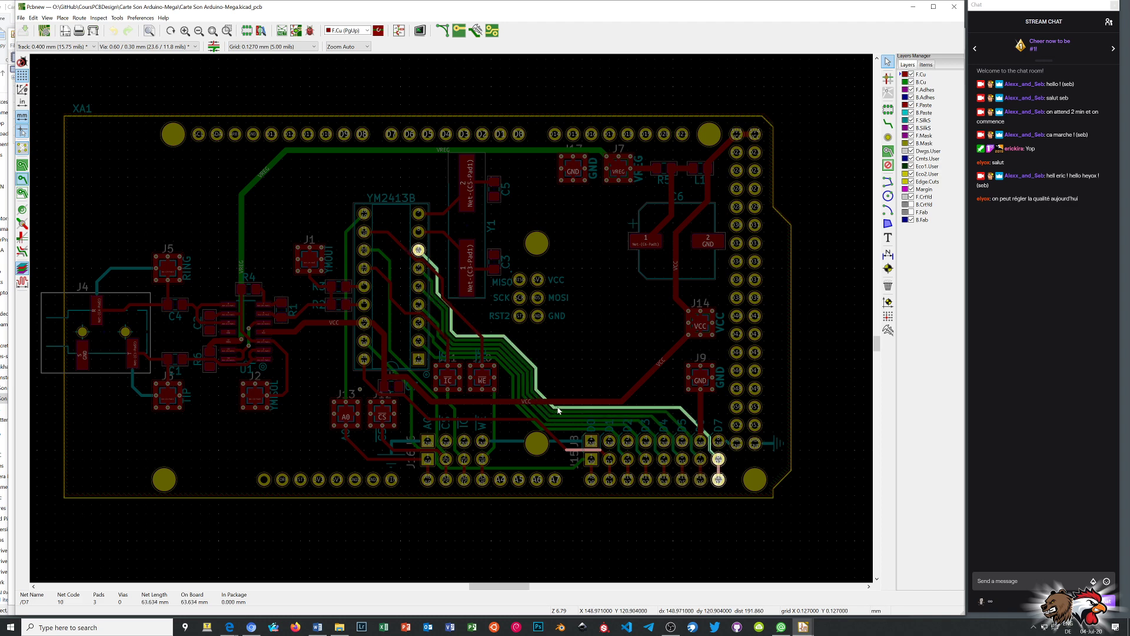
pyautogui.keyDown('ctrl'); pyautogui.click(586, 354); pyautogui.keyUp('ctrl')
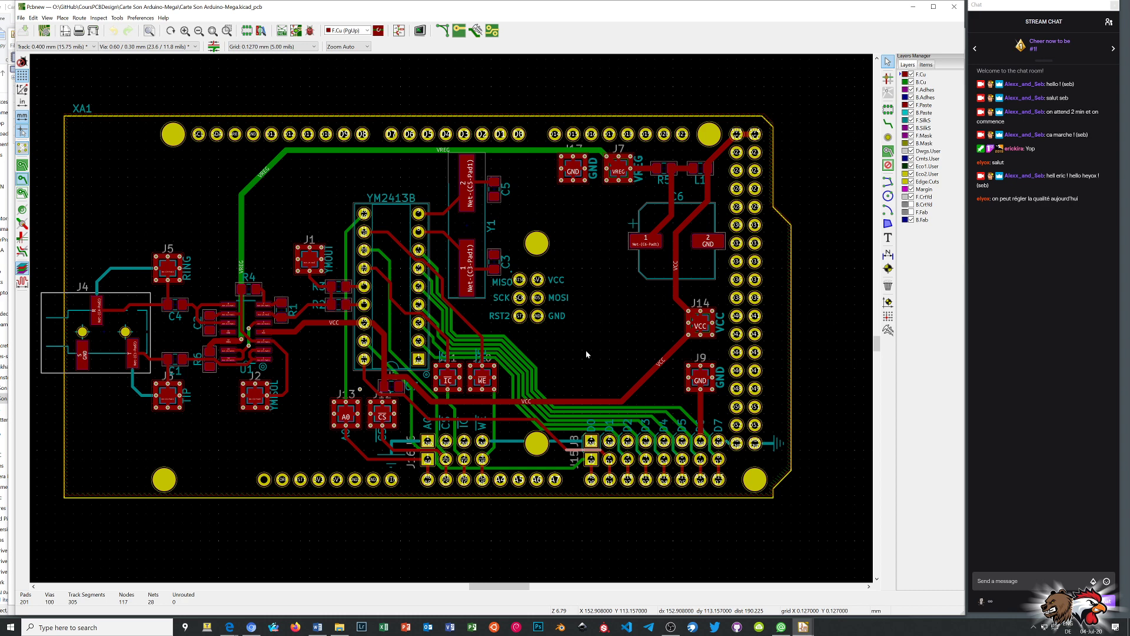
# Step: Close the PCB layout and the KiCad project window of the CoursPCBDesign version
pyautogui.click(582, 359)
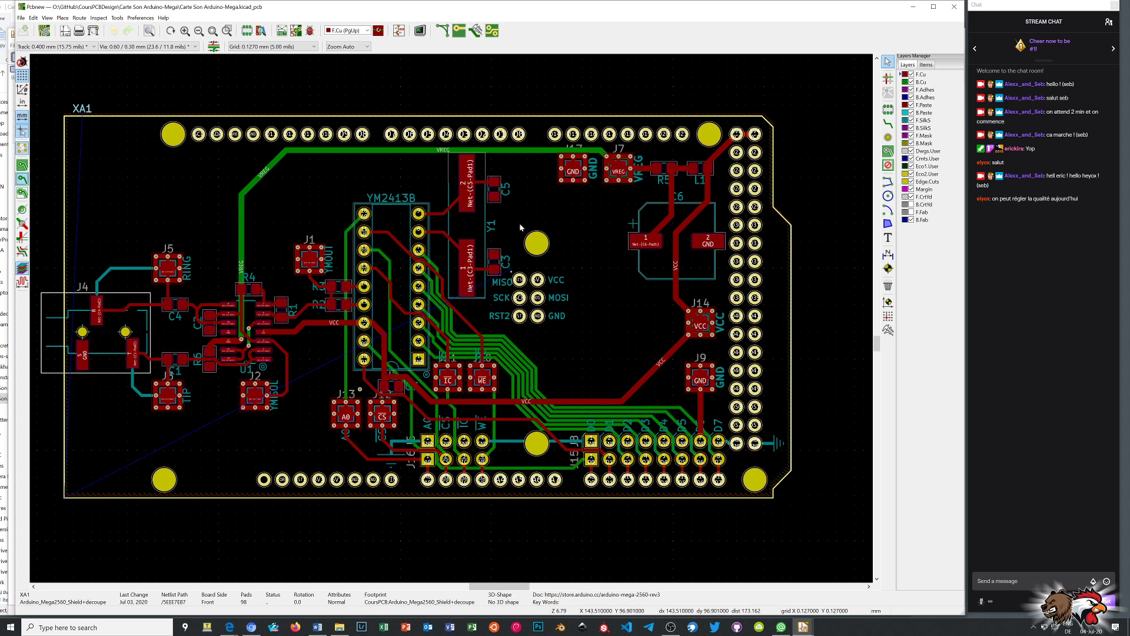
pyautogui.click(955, 8)
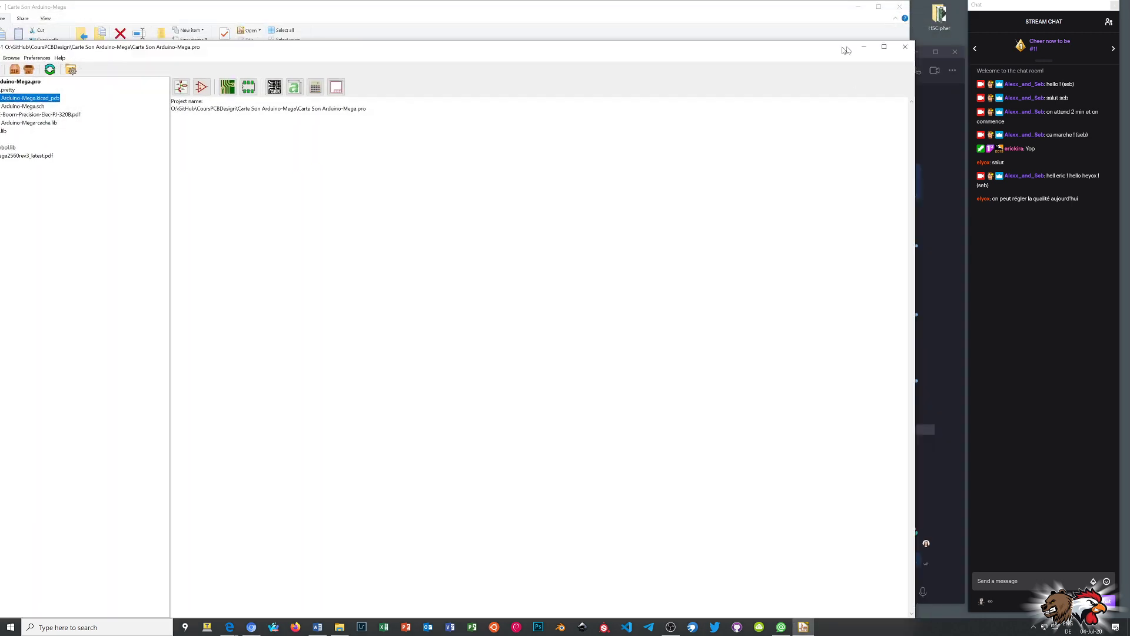
pyautogui.click(905, 46)
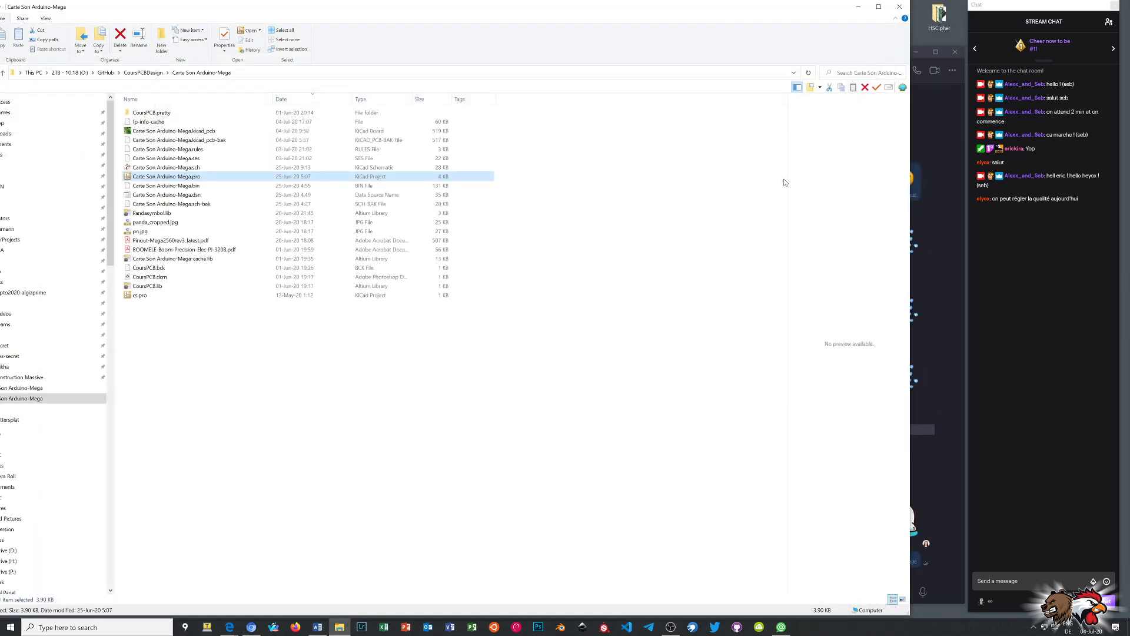
# Step: Go to the separate Carte Son Arduino-Mega folder directly inside the GitHub folder
pyautogui.moveTo(155, 18); pyautogui.dragTo(190, 26)
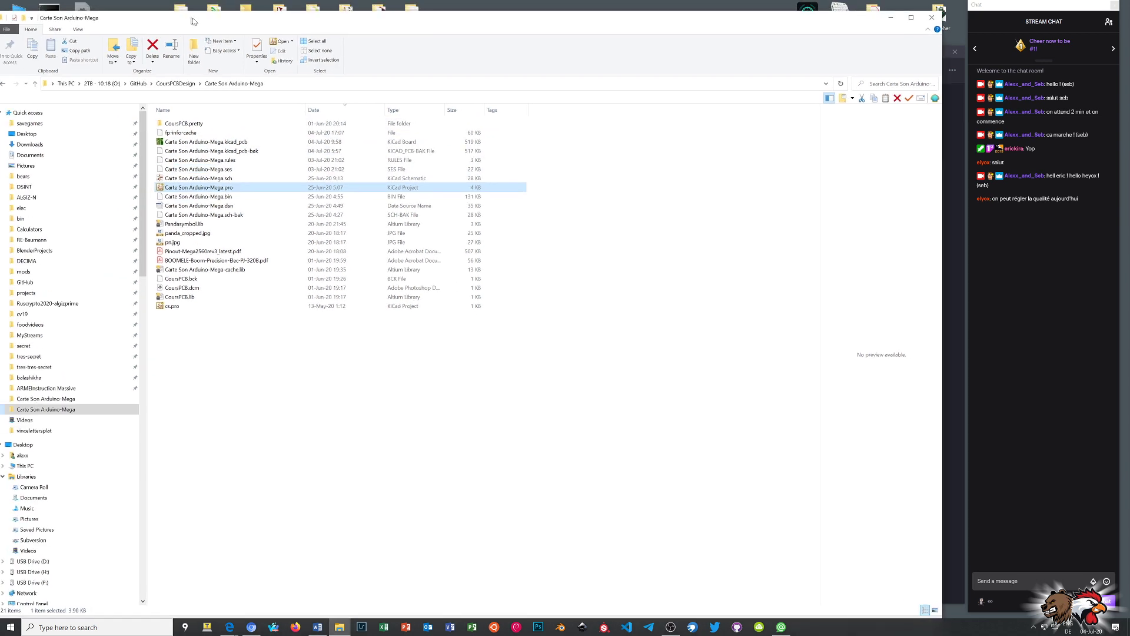
pyautogui.click(142, 83)
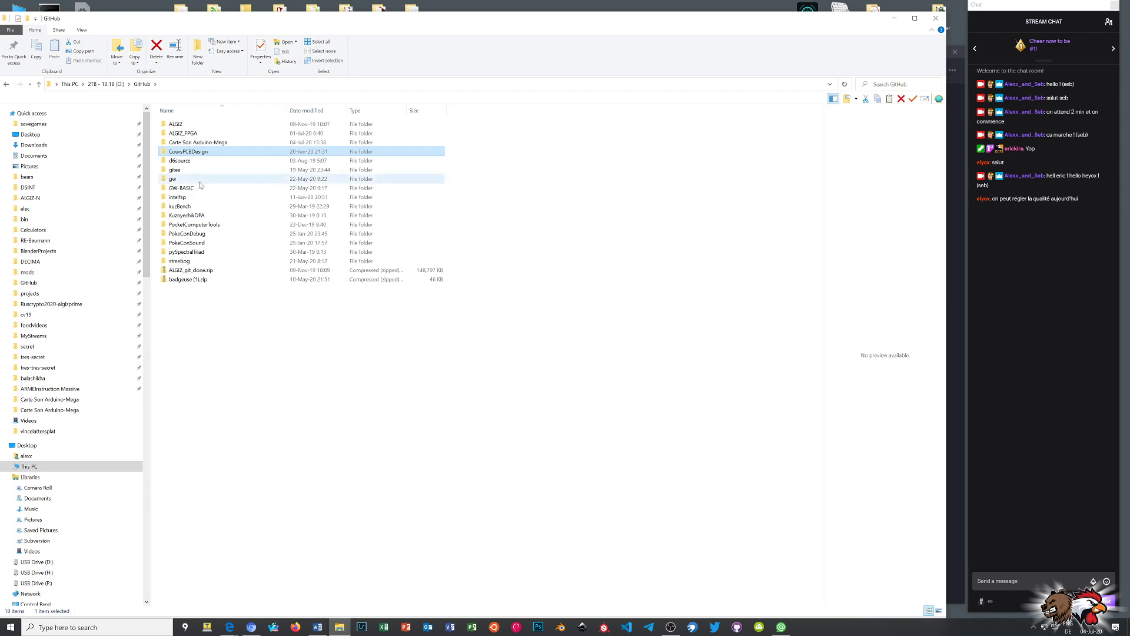
pyautogui.doubleClick(190, 143)
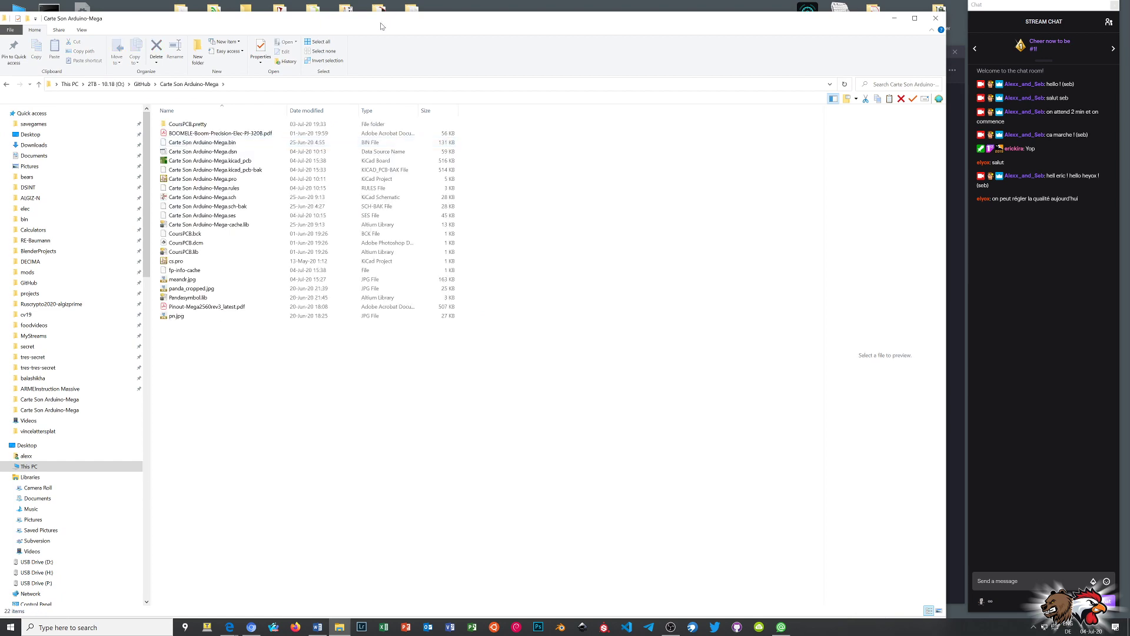
pyautogui.moveTo(381, 22); pyautogui.dragTo(399, 17)
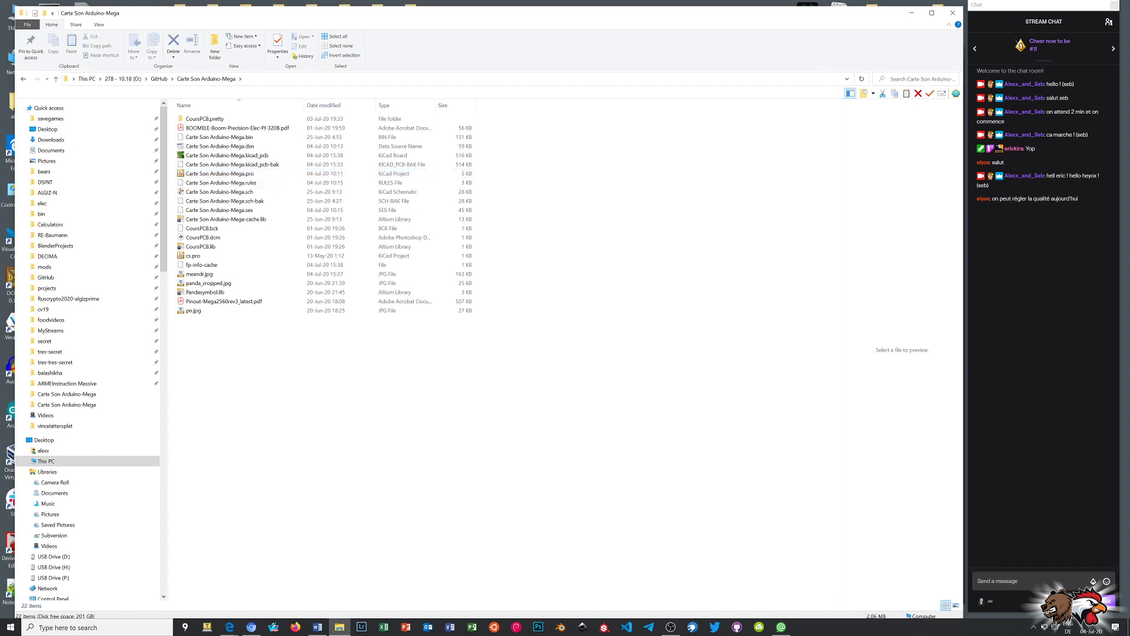
pyautogui.hotkey('alt', 'Tab')
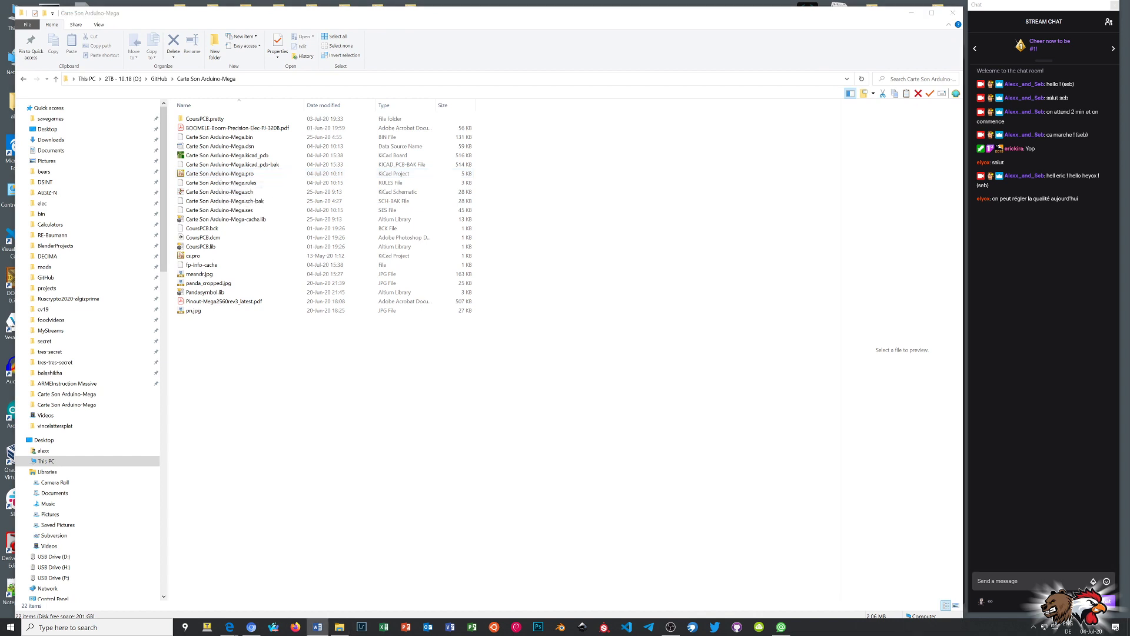
pyautogui.hotkey('alt', 'Tab')
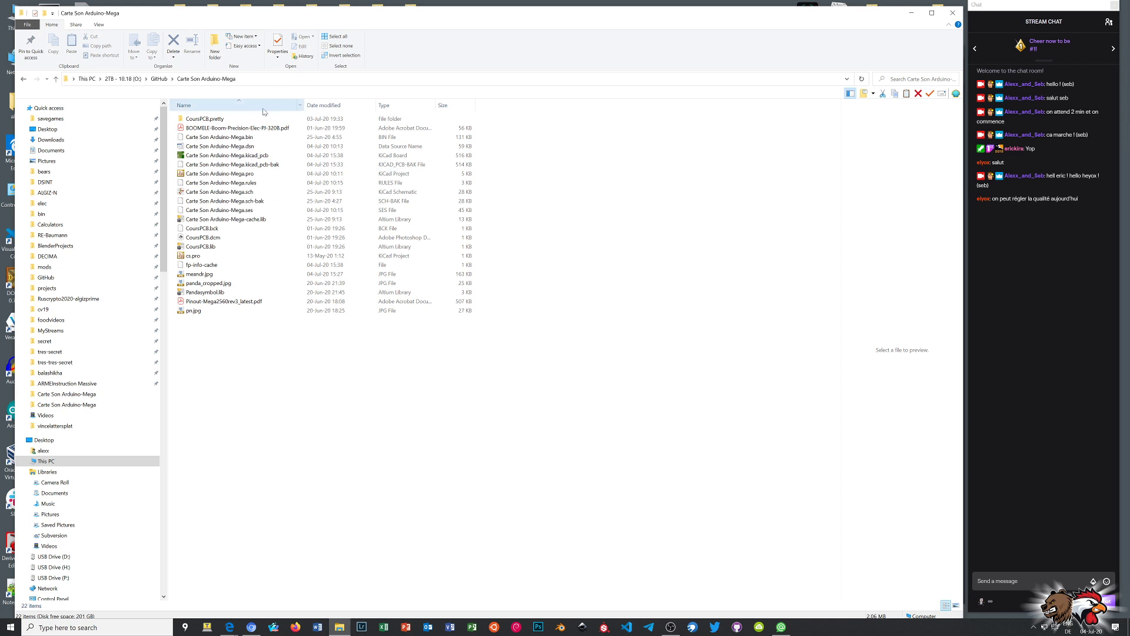
# Step: Open the Carte Son Arduino-Mega.pro project from this folder and load its PCB layout
pyautogui.doubleClick(216, 175)
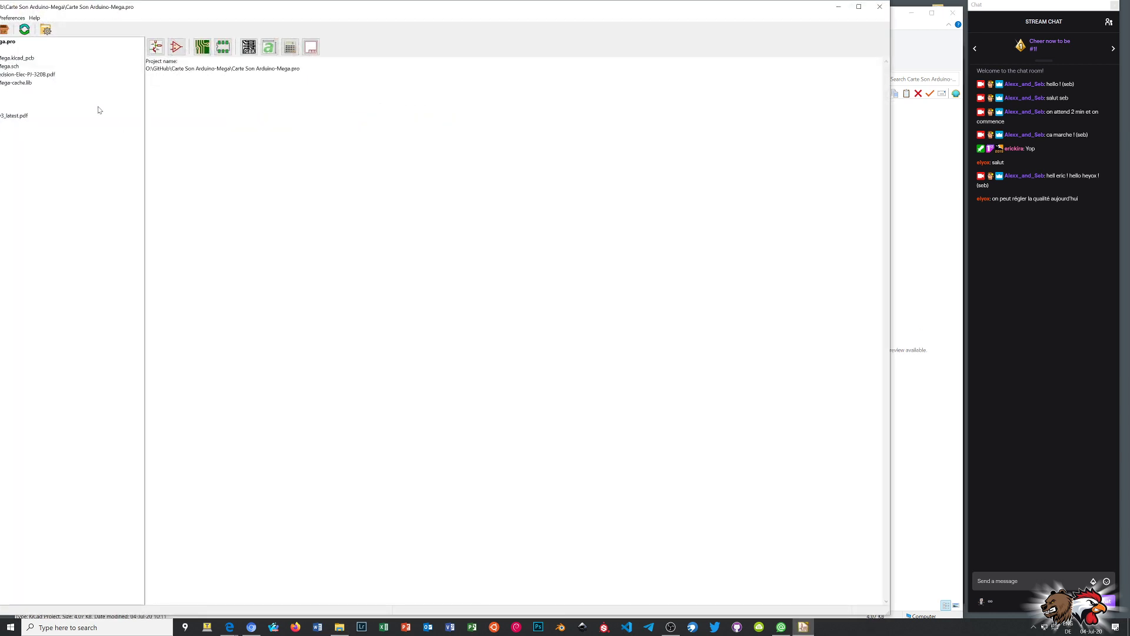
pyautogui.moveTo(151, 9); pyautogui.dragTo(219, 18)
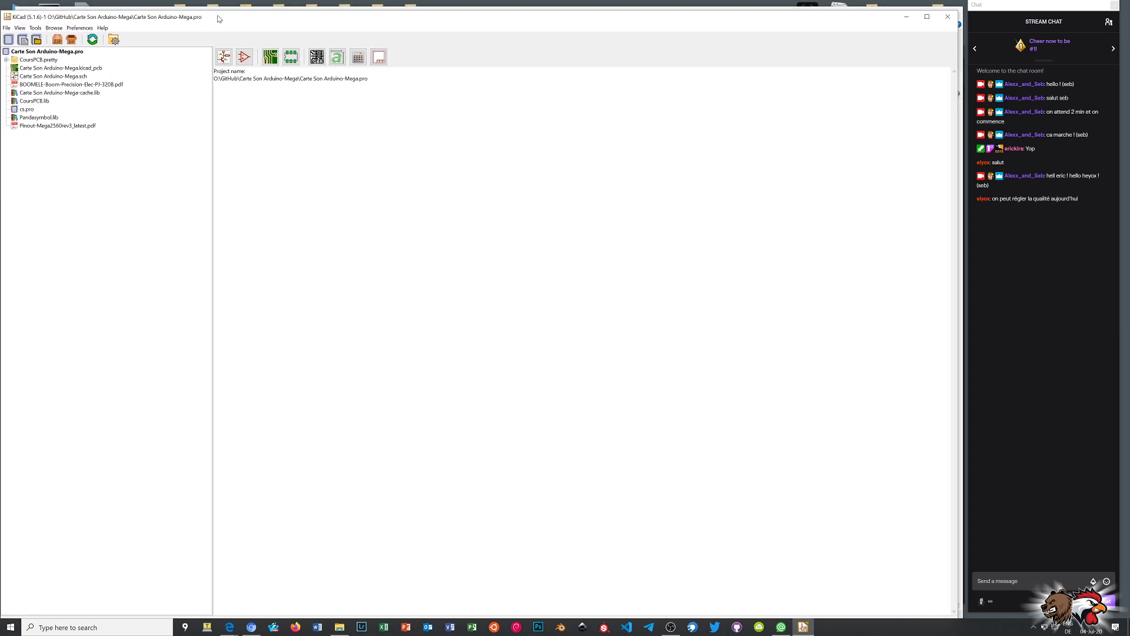
pyautogui.click(70, 69)
pyautogui.doubleClick(70, 69)
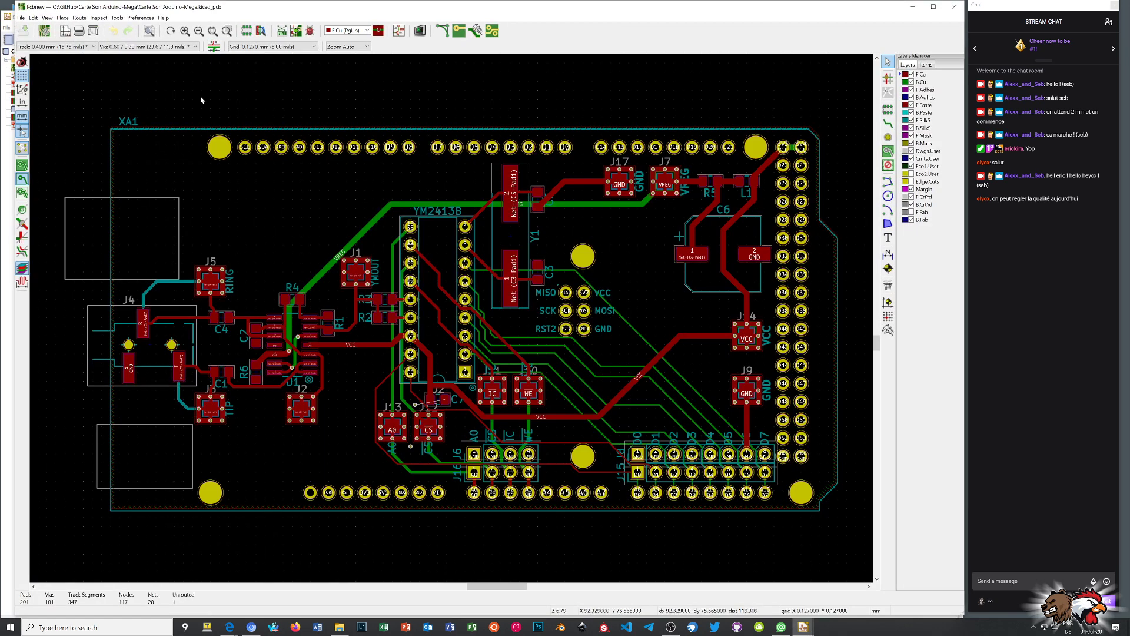
# Step: Review the track widths of the Default, Data and Power net classes in Board Setup, and close it without changes
pyautogui.click(21, 17)
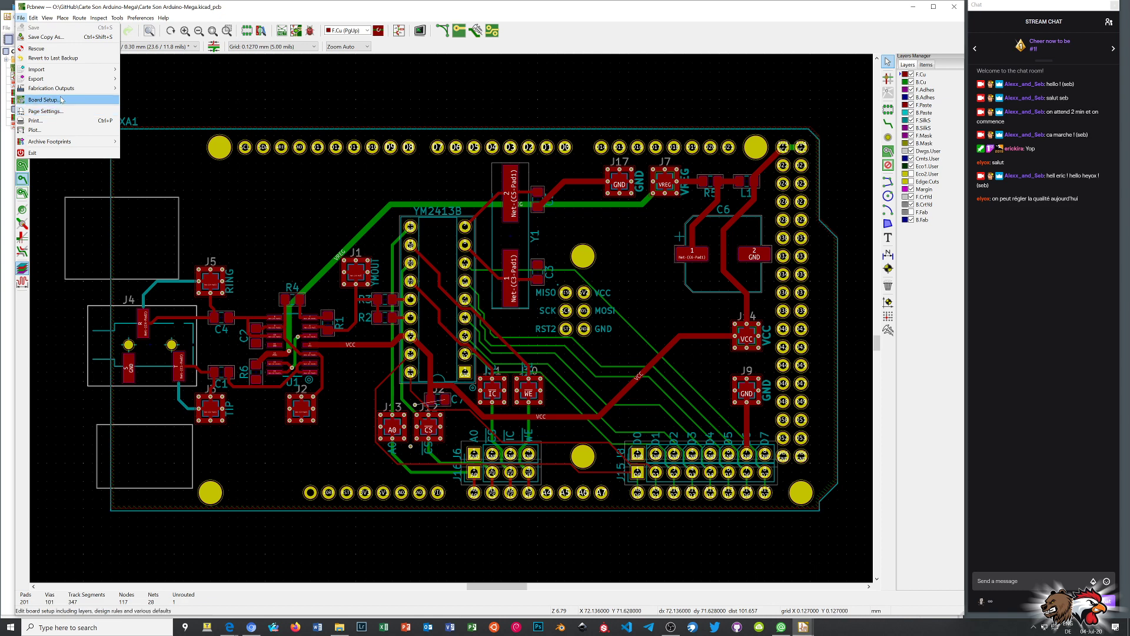
pyautogui.click(72, 100)
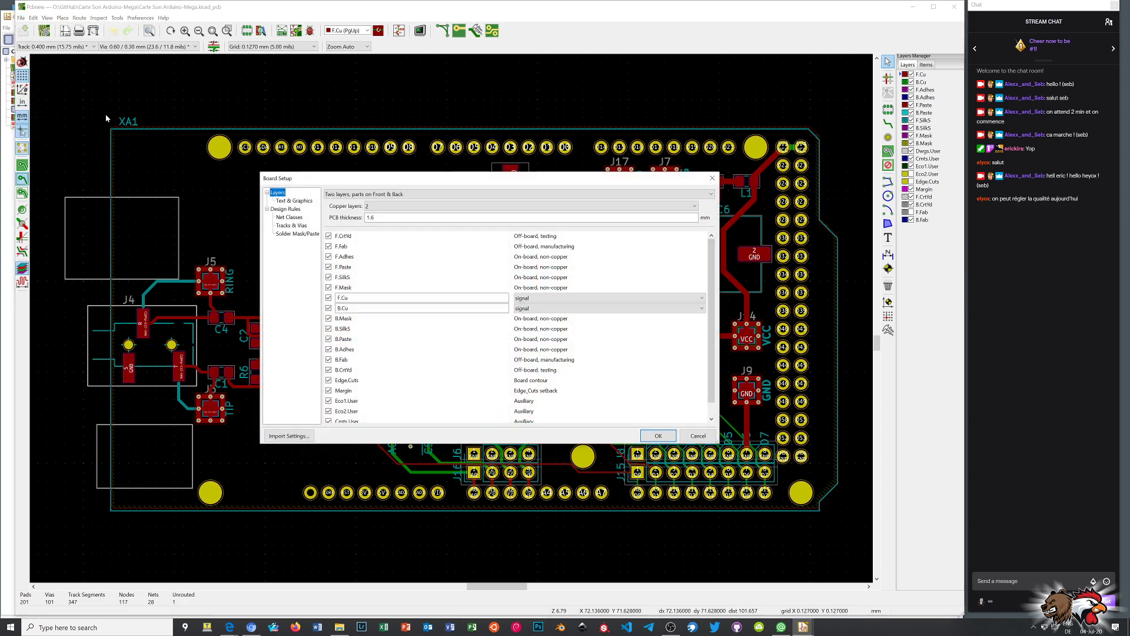
pyautogui.click(287, 217)
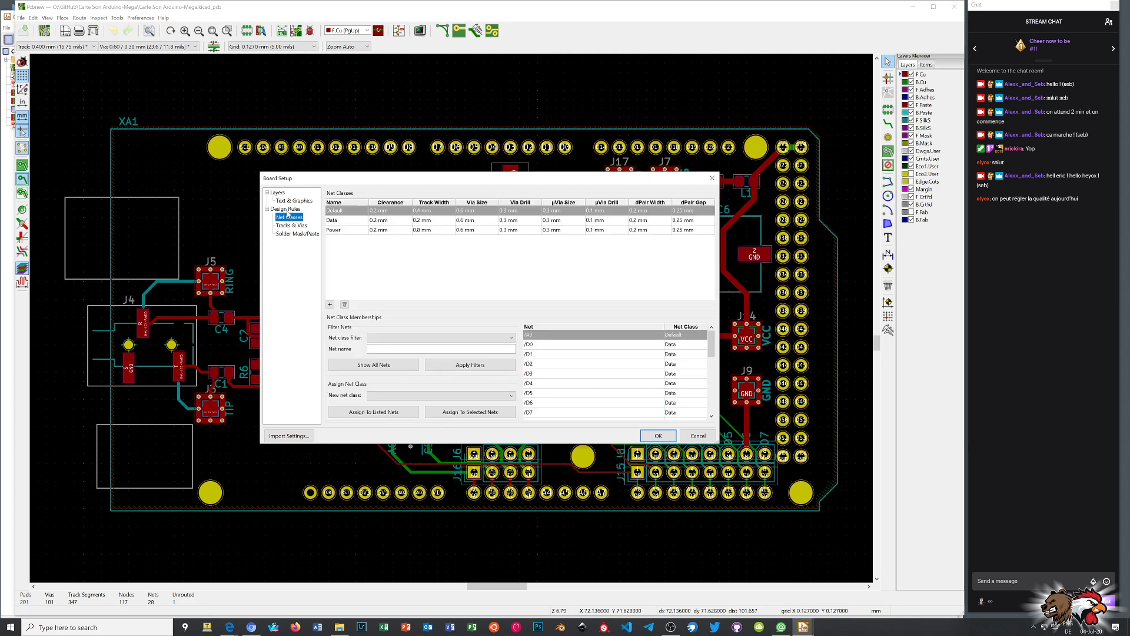
pyautogui.doubleClick(340, 221)
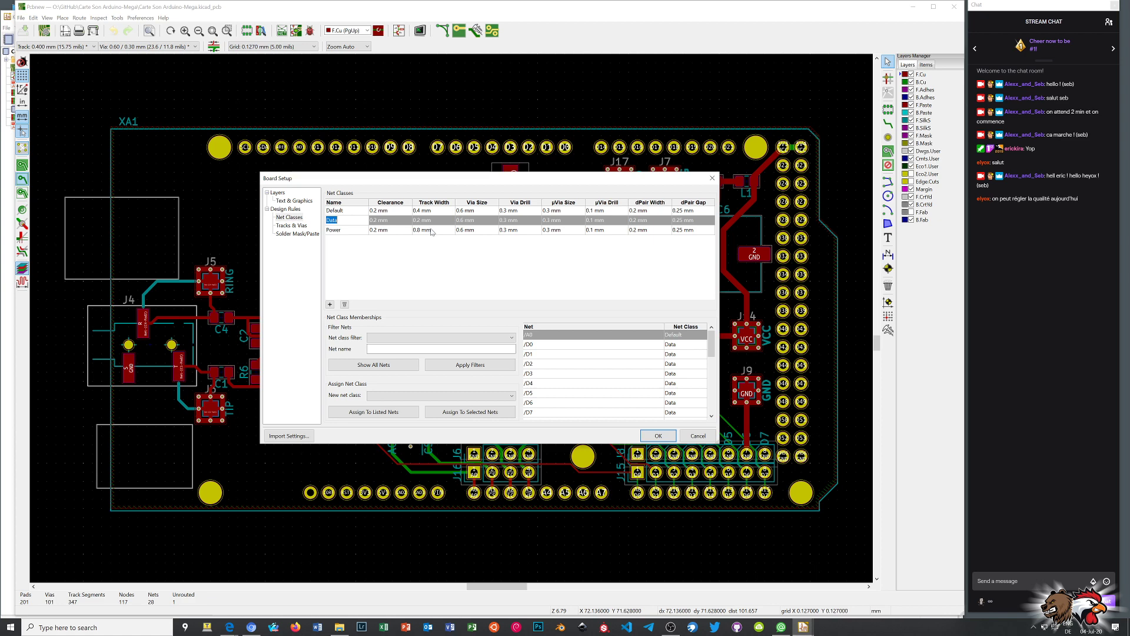
pyautogui.click(713, 178)
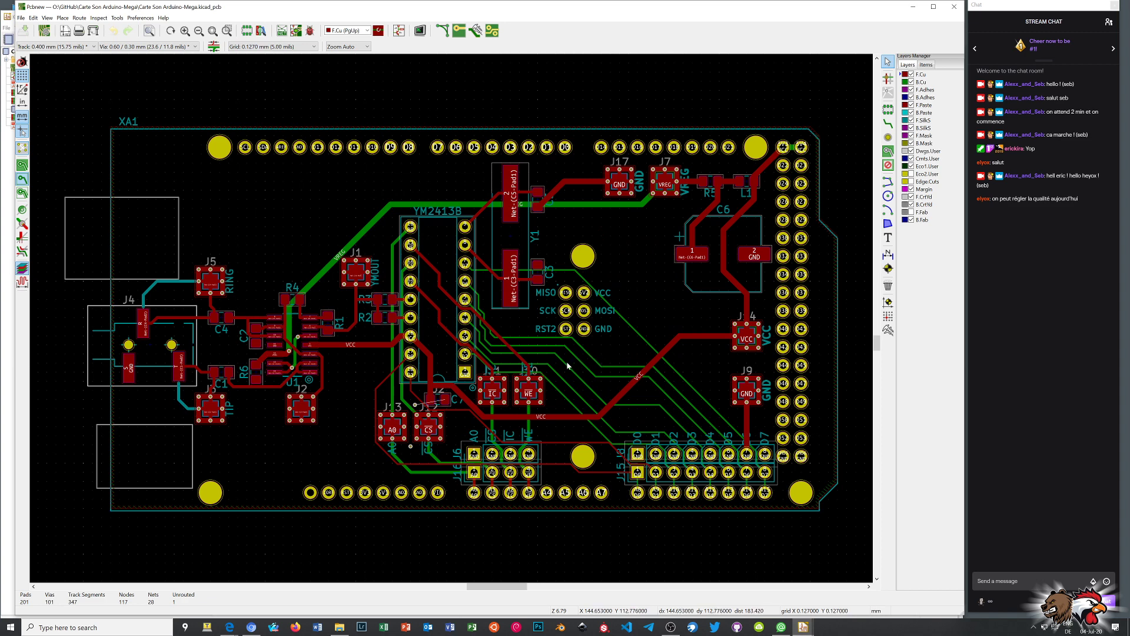
# Step: Examine the data-line routing between the YM2413B and connector J15, highlighting nets D0, D1 and D2 in turn to check their lengths
pyautogui.scroll(5, 593, 359)
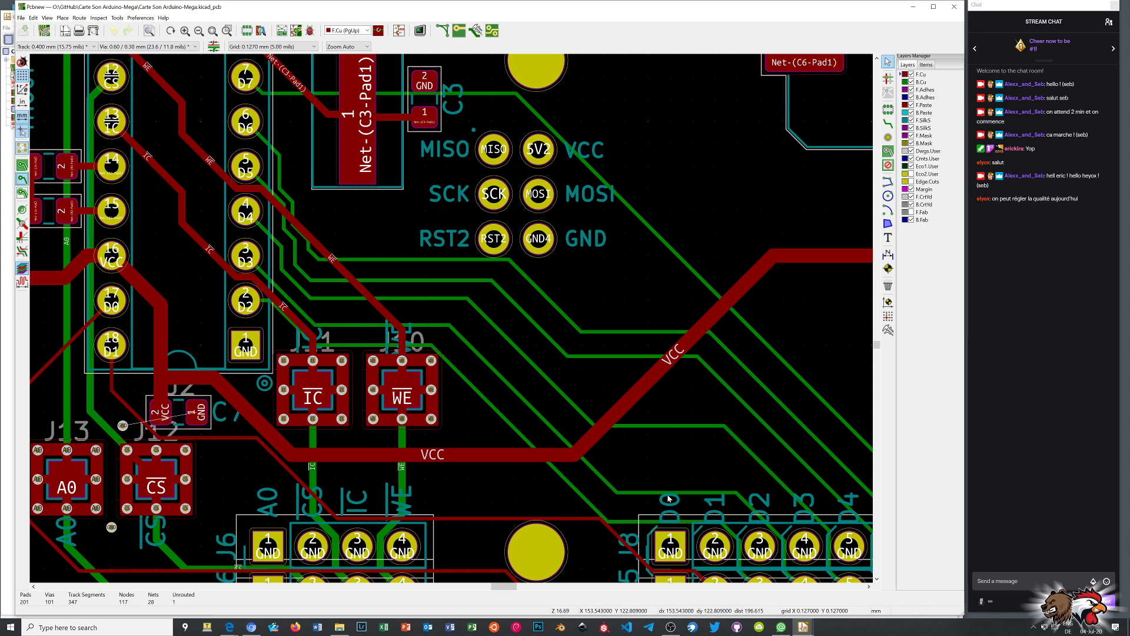
pyautogui.scroll(-1, 654, 490)
pyautogui.scroll(-3, 451, 322)
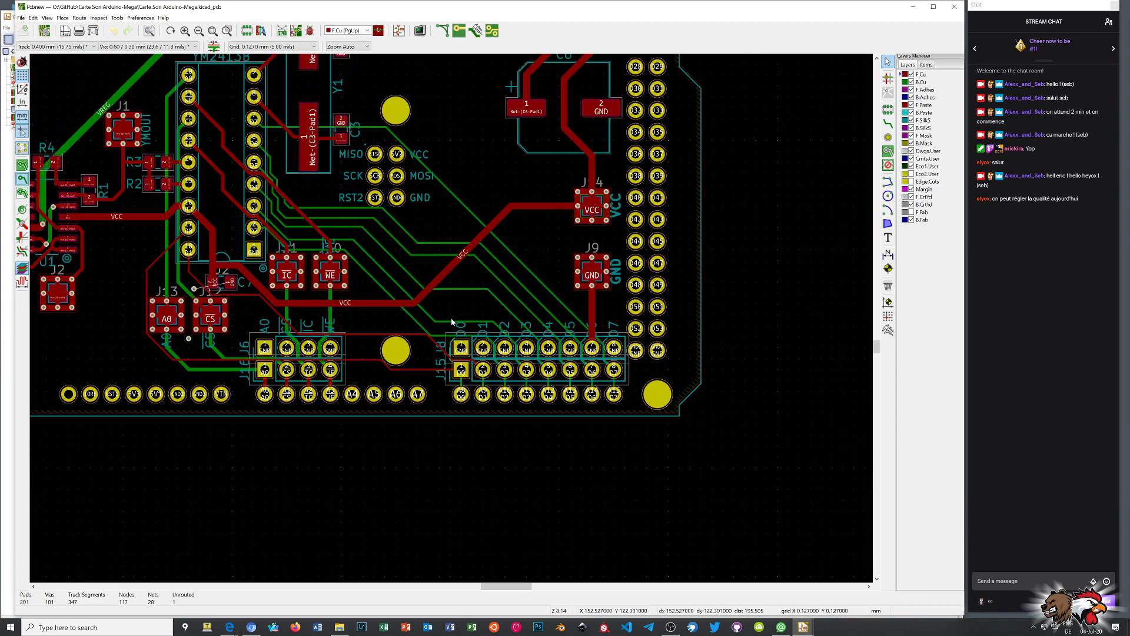
pyautogui.scroll(1, 310, 209)
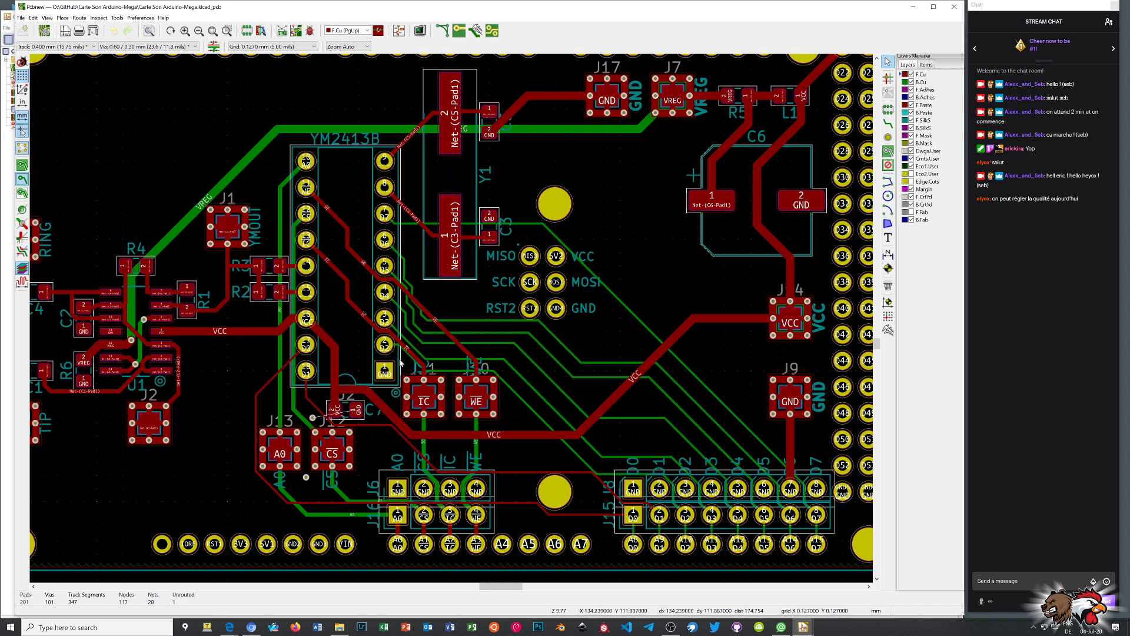
pyautogui.scroll(2, 526, 389)
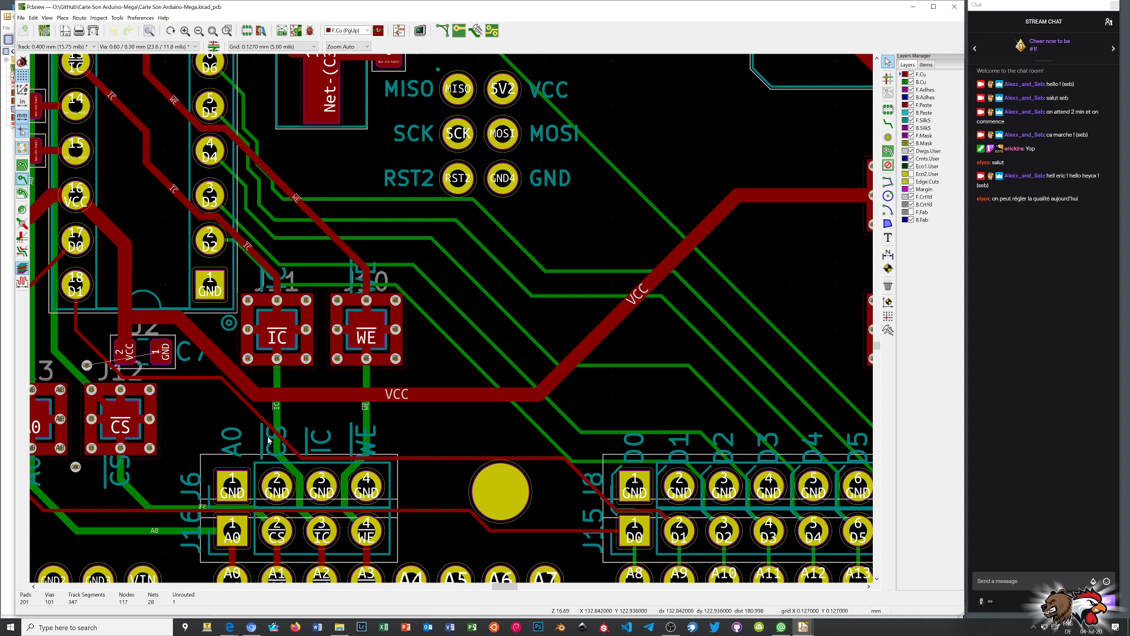
pyautogui.scroll(-1, 267, 442)
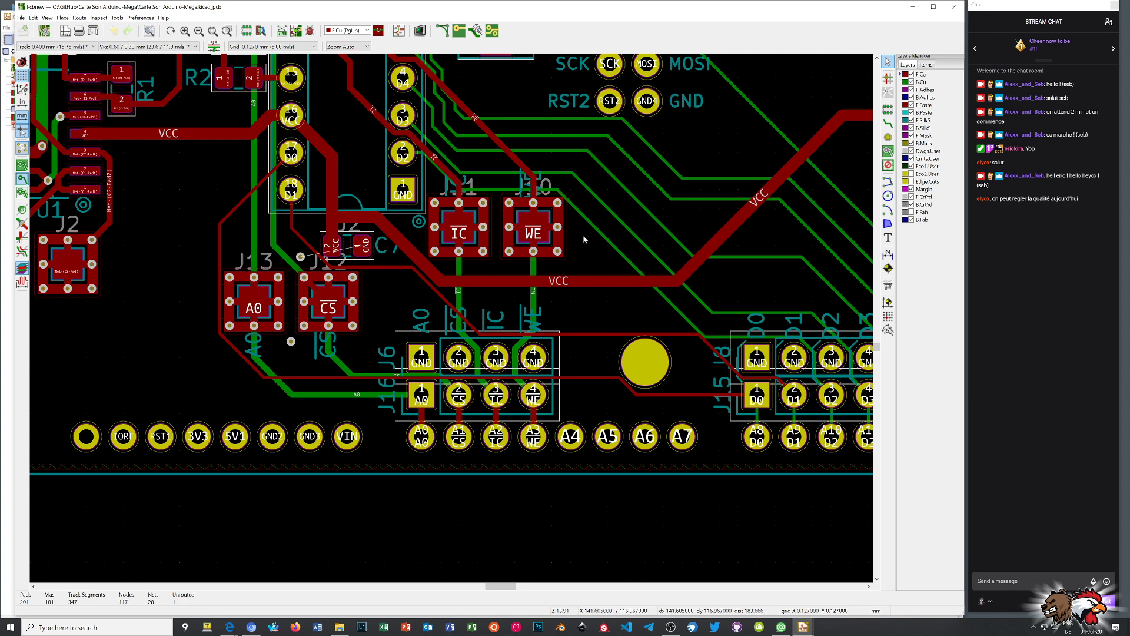
pyautogui.click(590, 379)
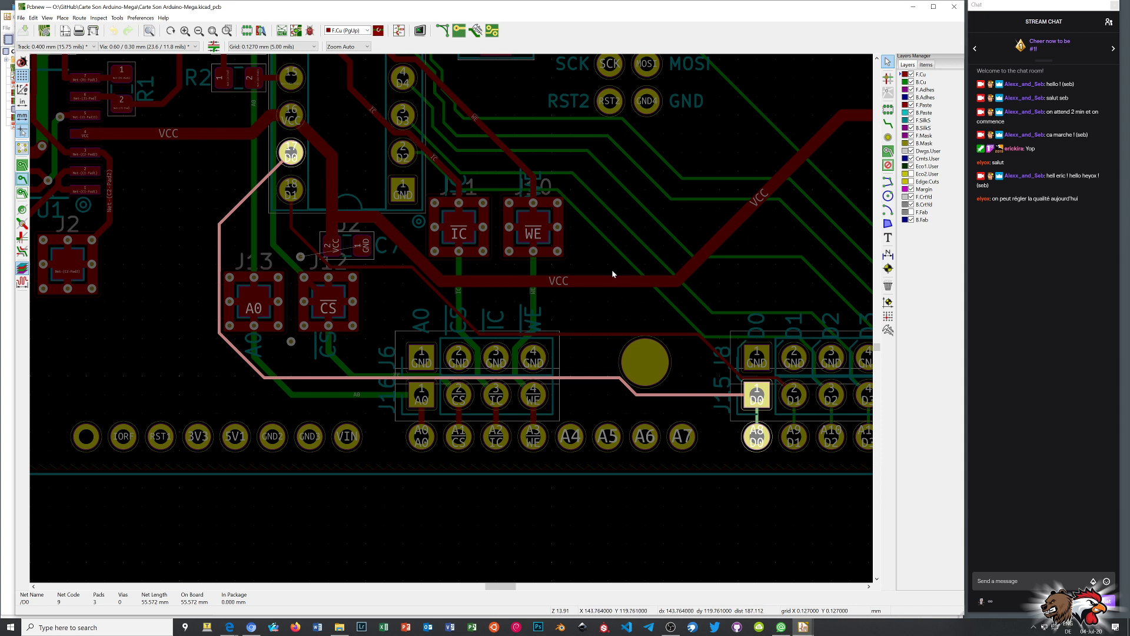
pyautogui.click(576, 334)
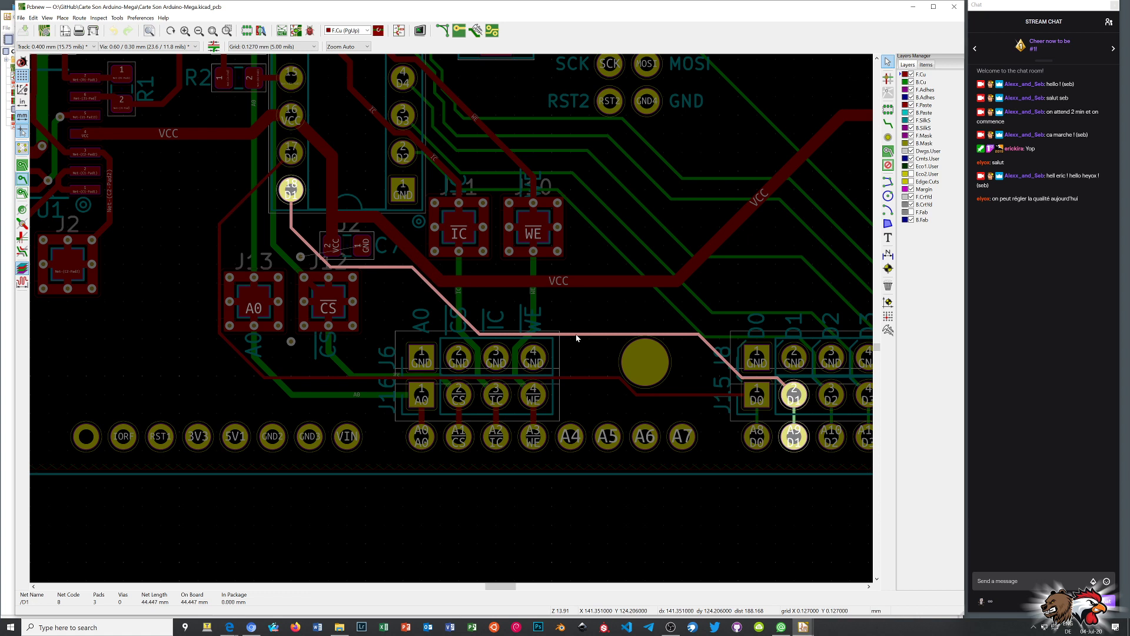
pyautogui.click(615, 252)
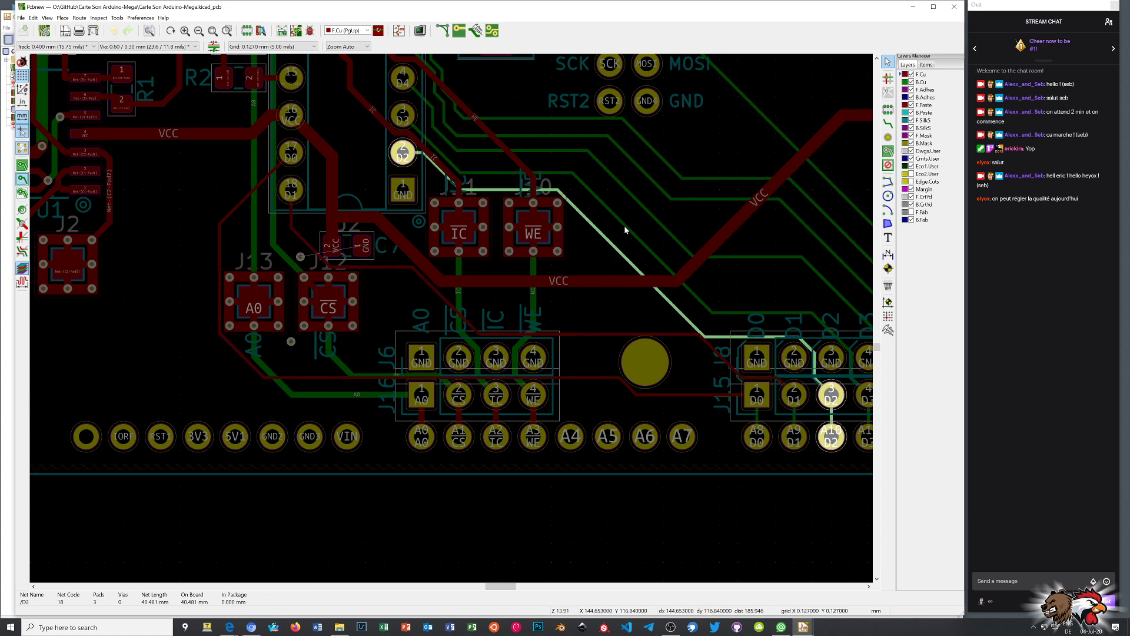
# Step: Highlight data nets D3, D6 and D7 in turn to check their lengths, and clear the highlighting
pyautogui.click(625, 226)
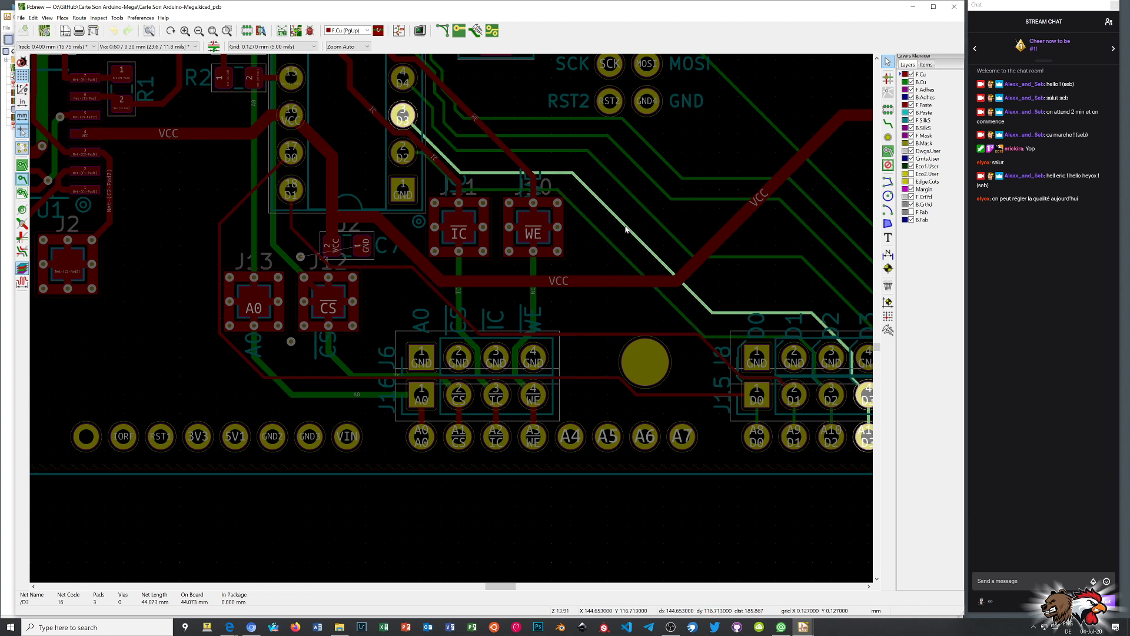
pyautogui.click(657, 187)
pyautogui.click(669, 170)
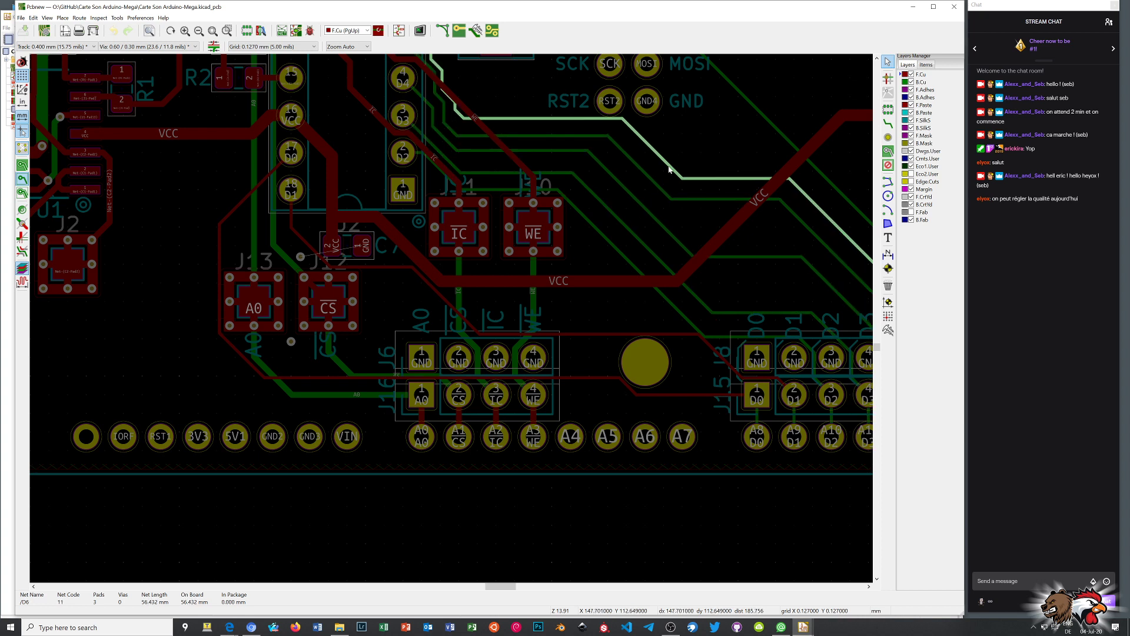
pyautogui.click(762, 118)
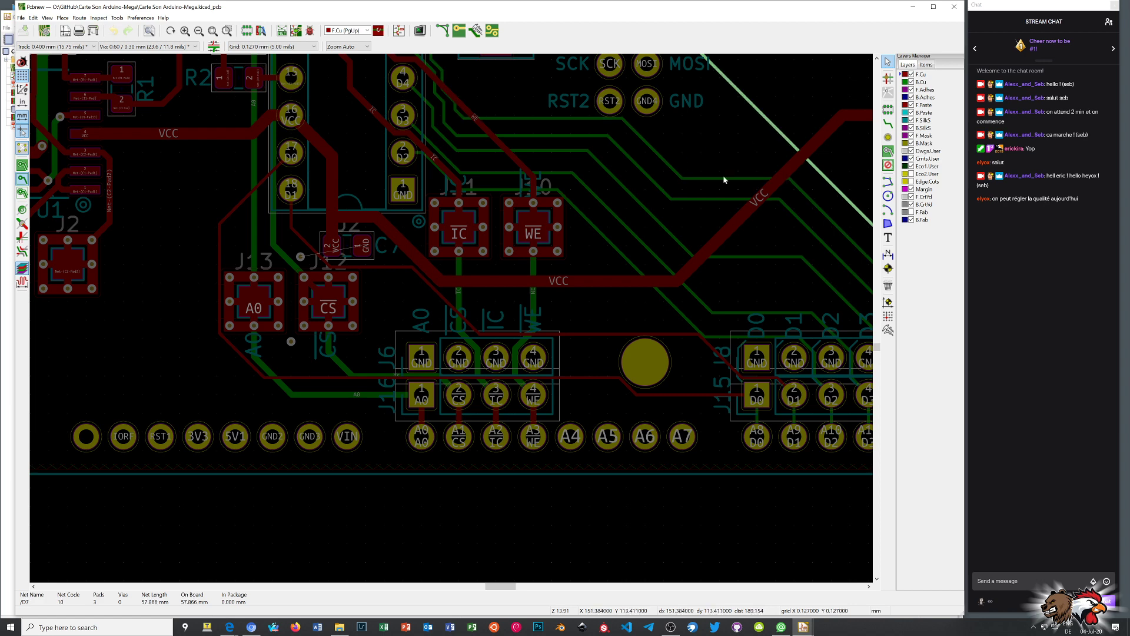
pyautogui.scroll(-1, 724, 179)
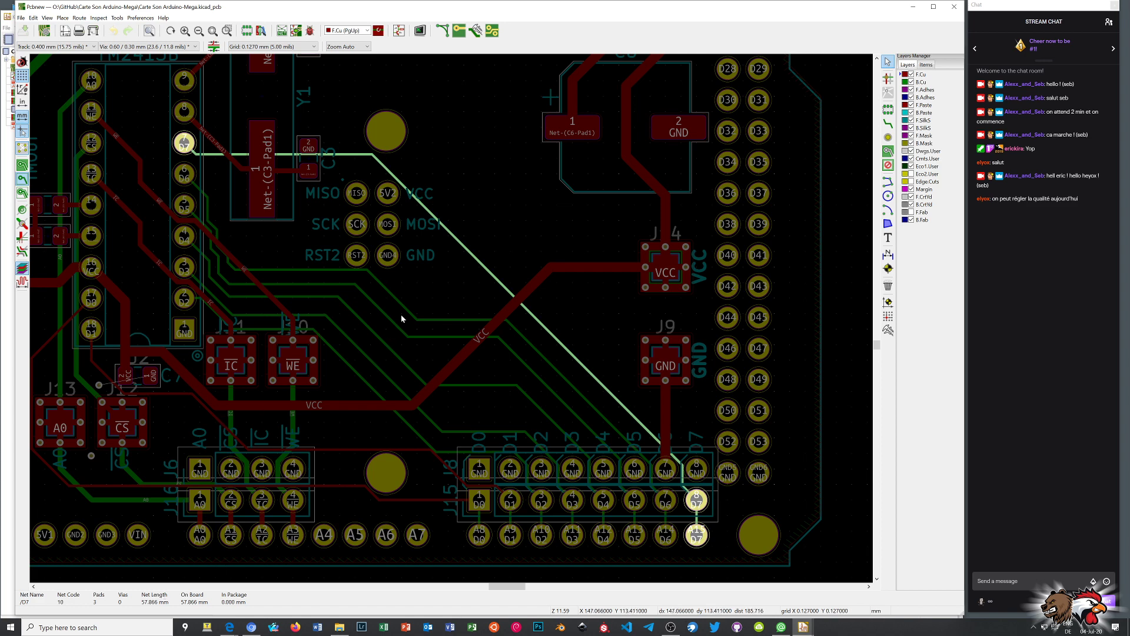
pyautogui.click(446, 295)
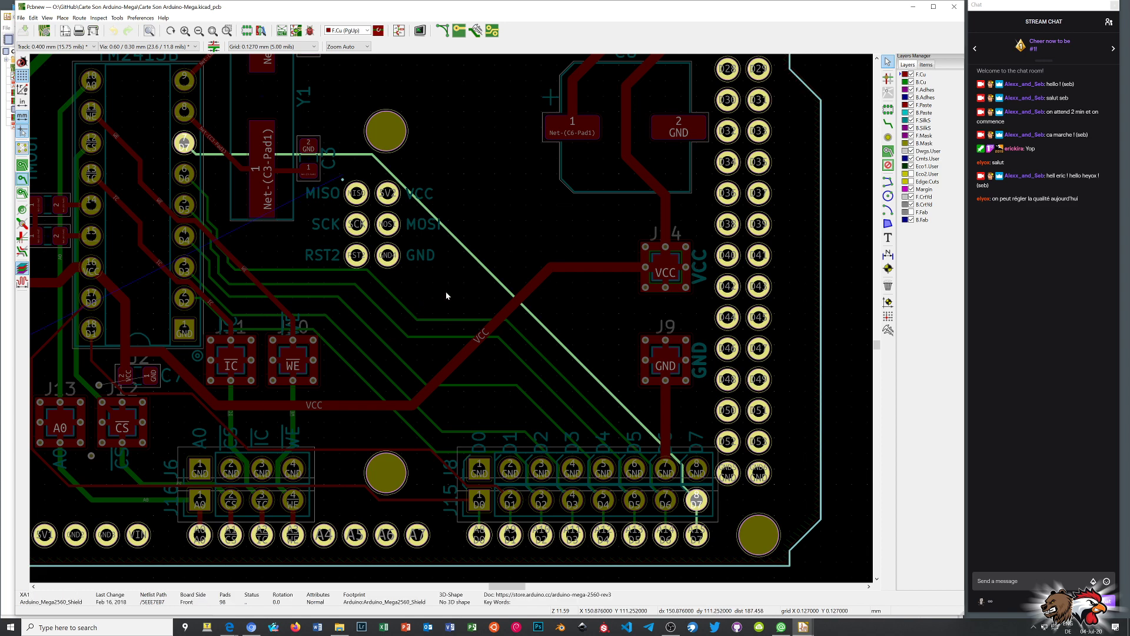
pyautogui.press('Escape')
pyautogui.moveTo(301, 11); pyautogui.dragTo(305, 18)
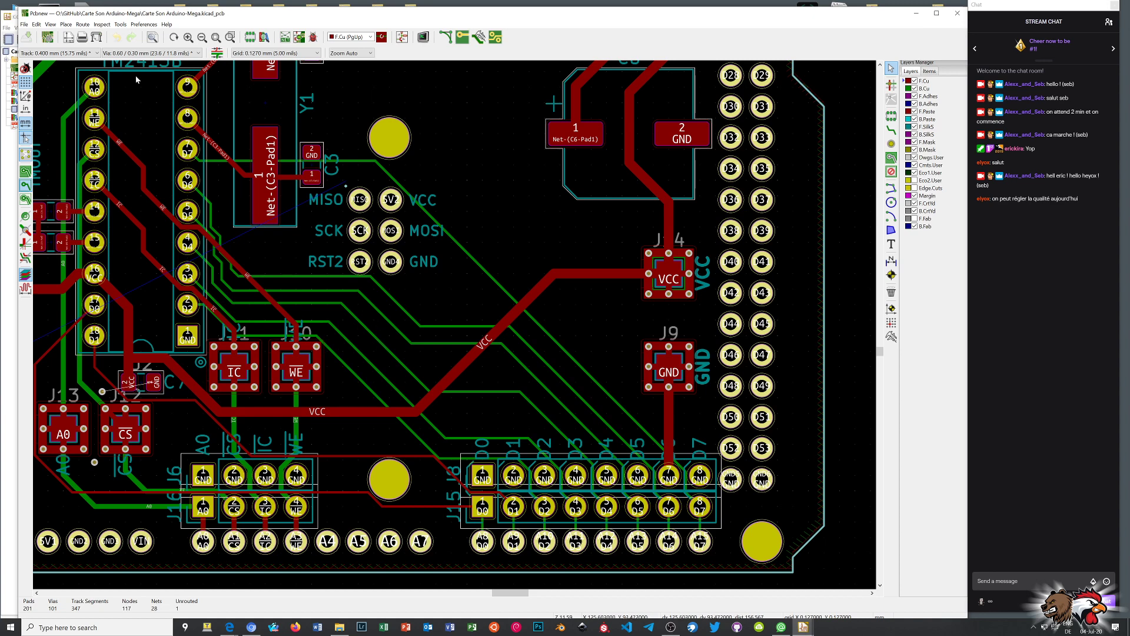
# Step: Start length tuning on the single D0 track and set its target length to 58 mm
pyautogui.click(83, 24)
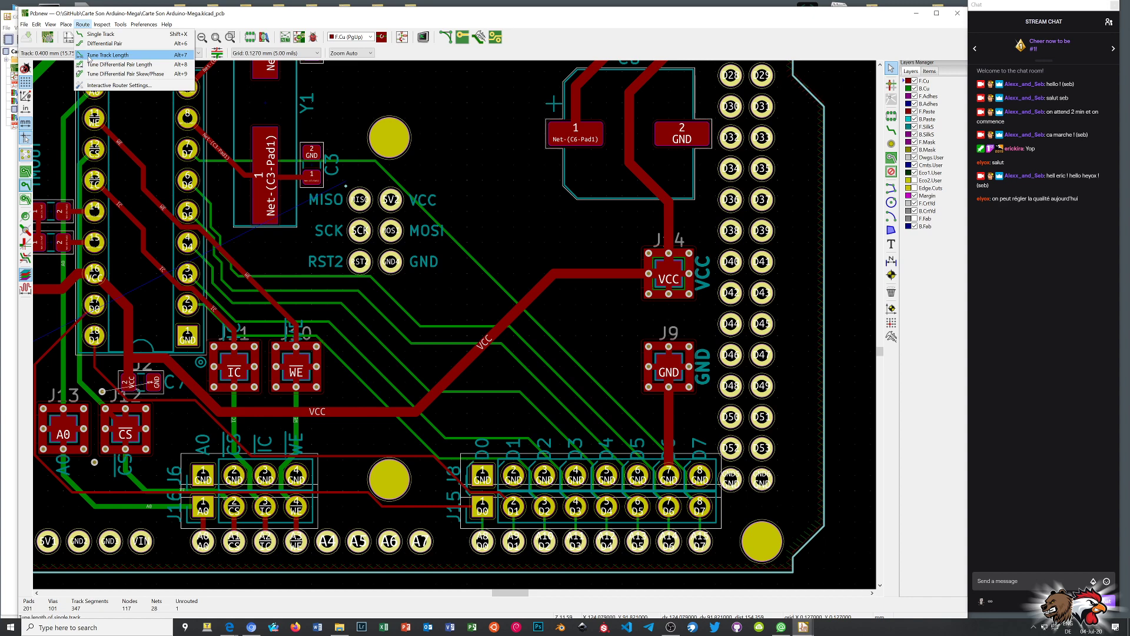
pyautogui.click(91, 55)
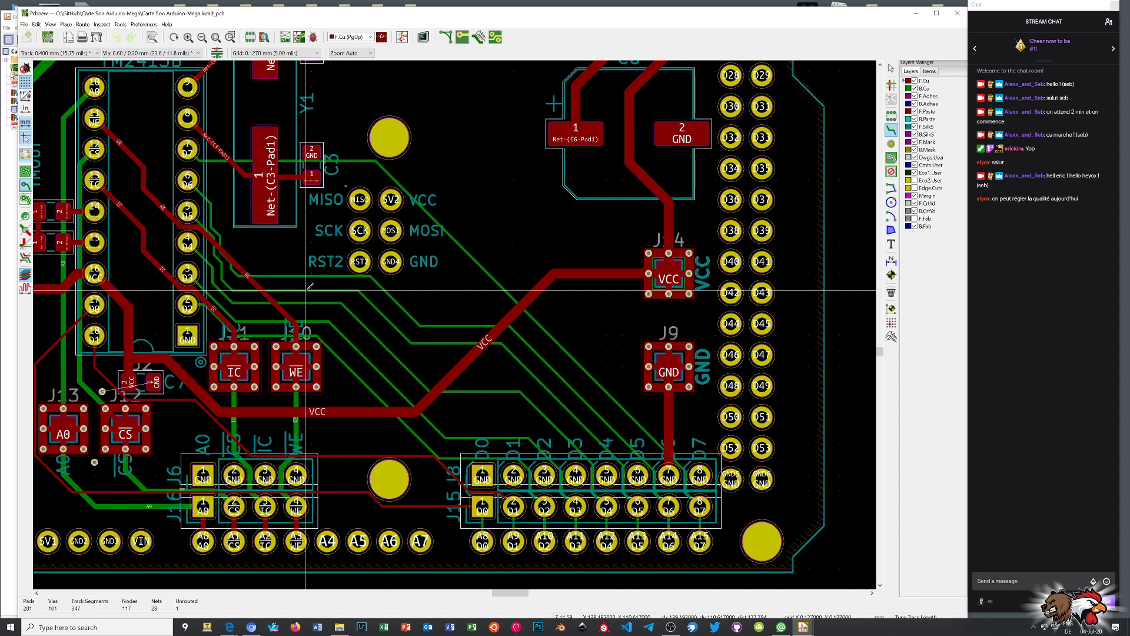
pyautogui.click(336, 492)
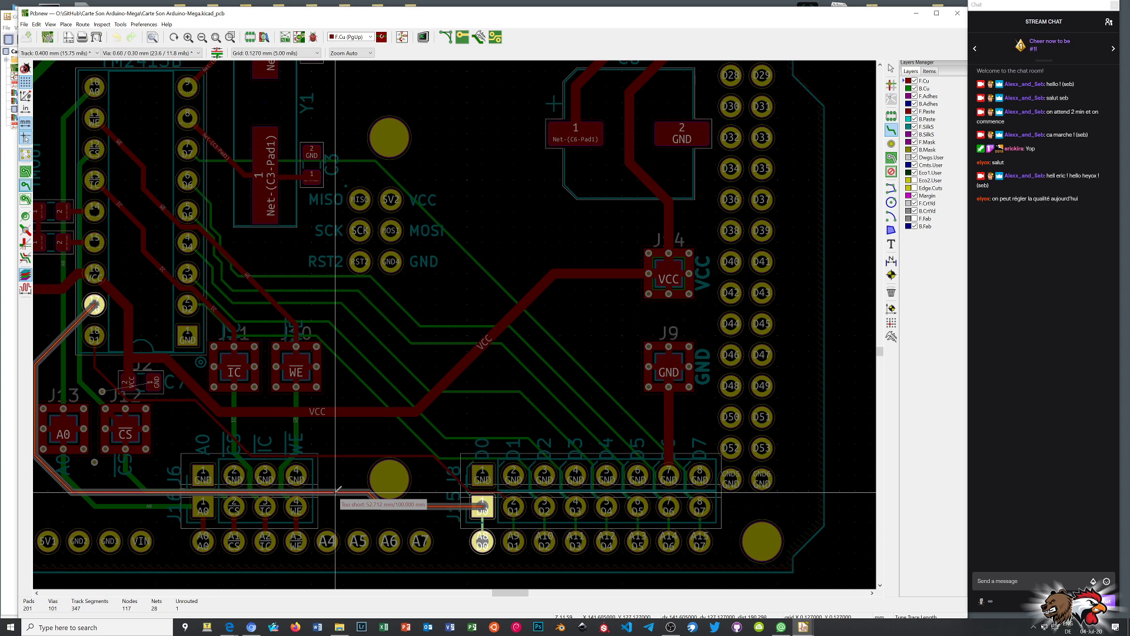
pyautogui.rightClick(337, 492)
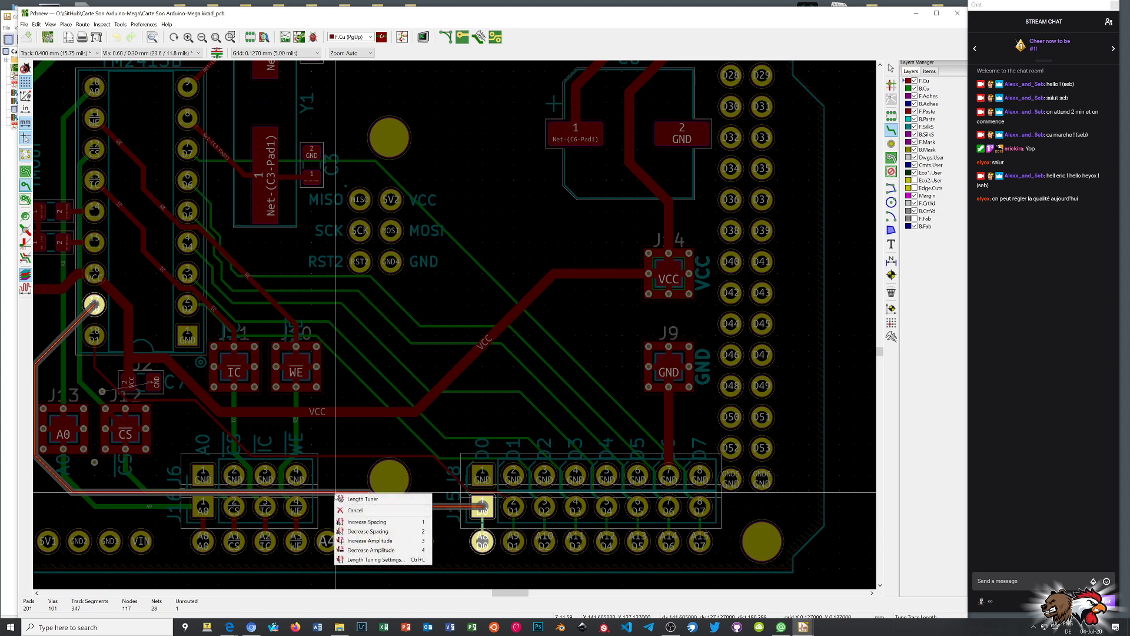
pyautogui.click(370, 560)
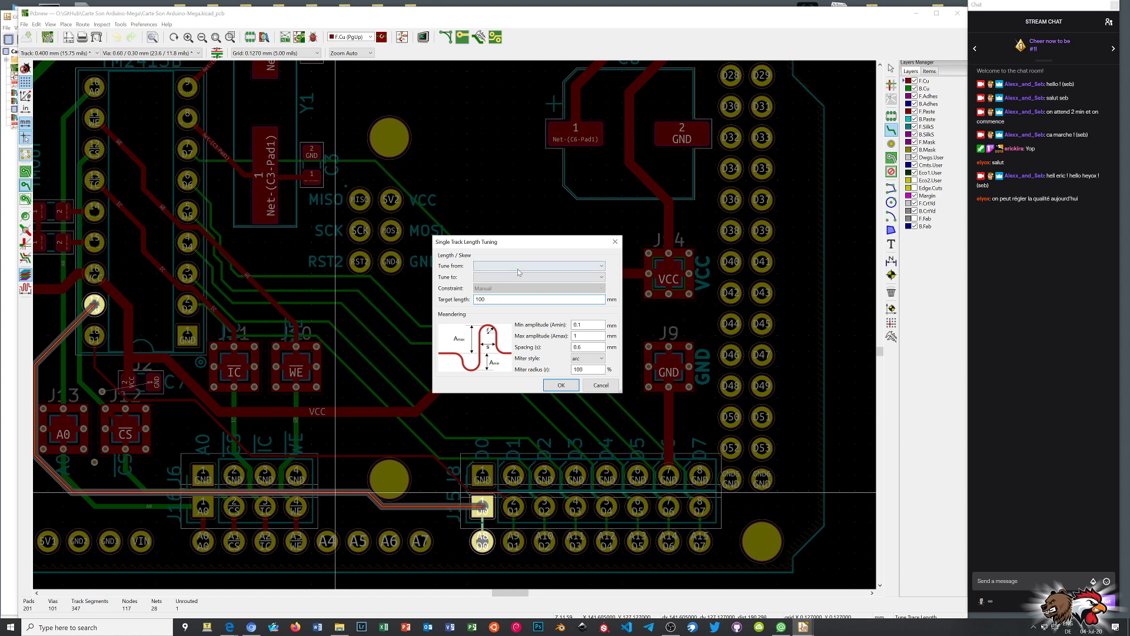
pyautogui.doubleClick(480, 299)
pyautogui.write('58')
pyautogui.click(562, 389)
pyautogui.click(561, 386)
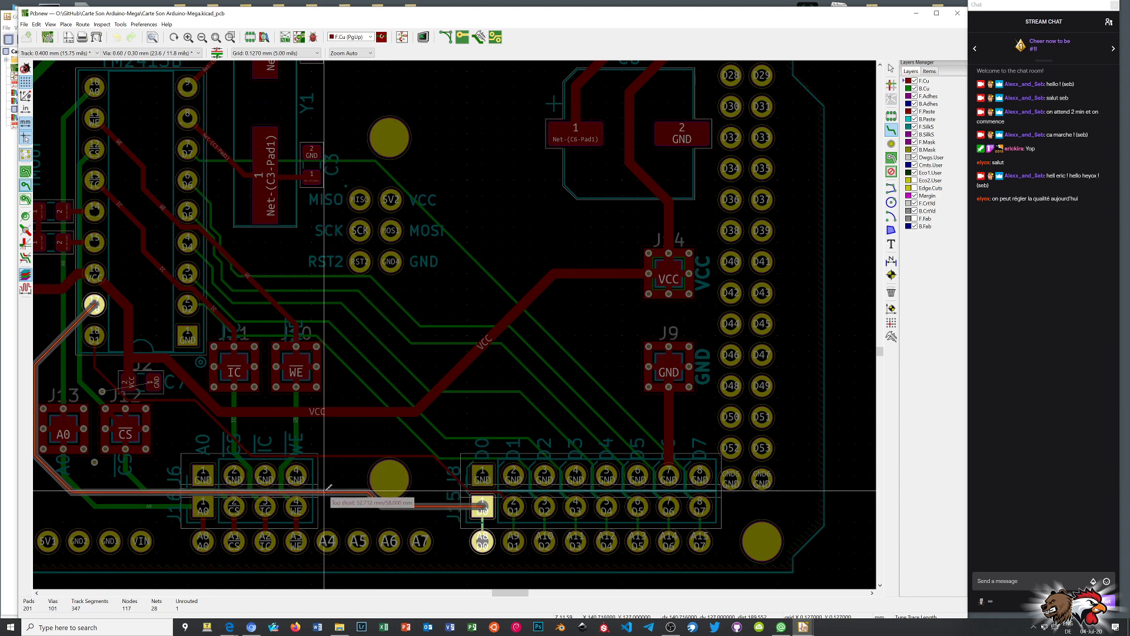
# Step: Add length-tuning meanders to the D0 track near the mounting hole and to the D1 track above connector J6
pyautogui.click(352, 487)
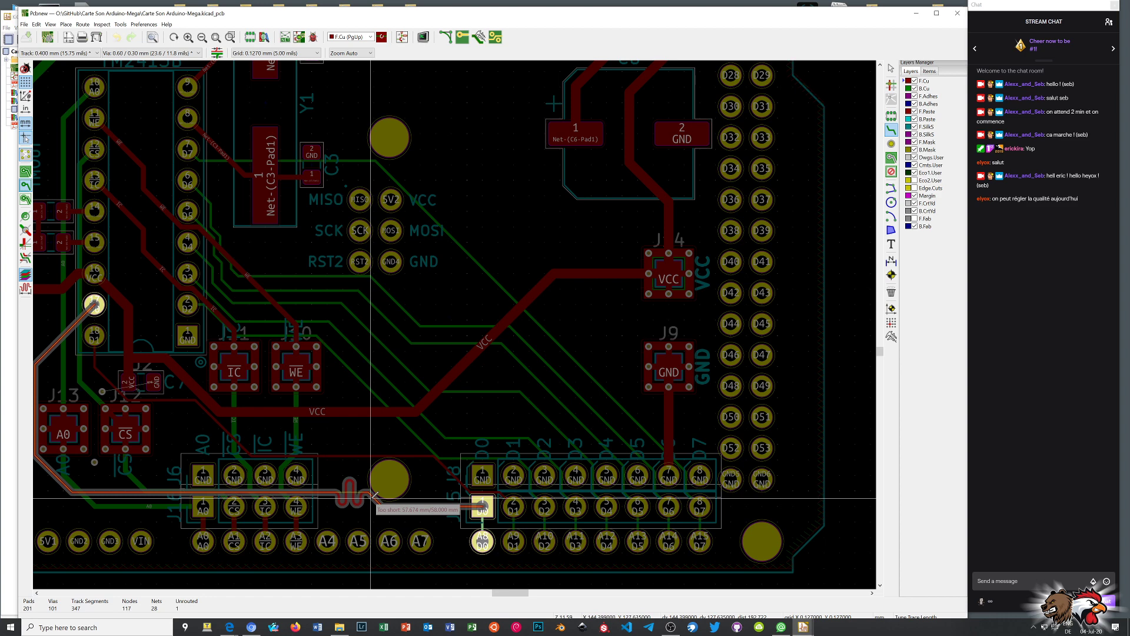
pyautogui.click(417, 501)
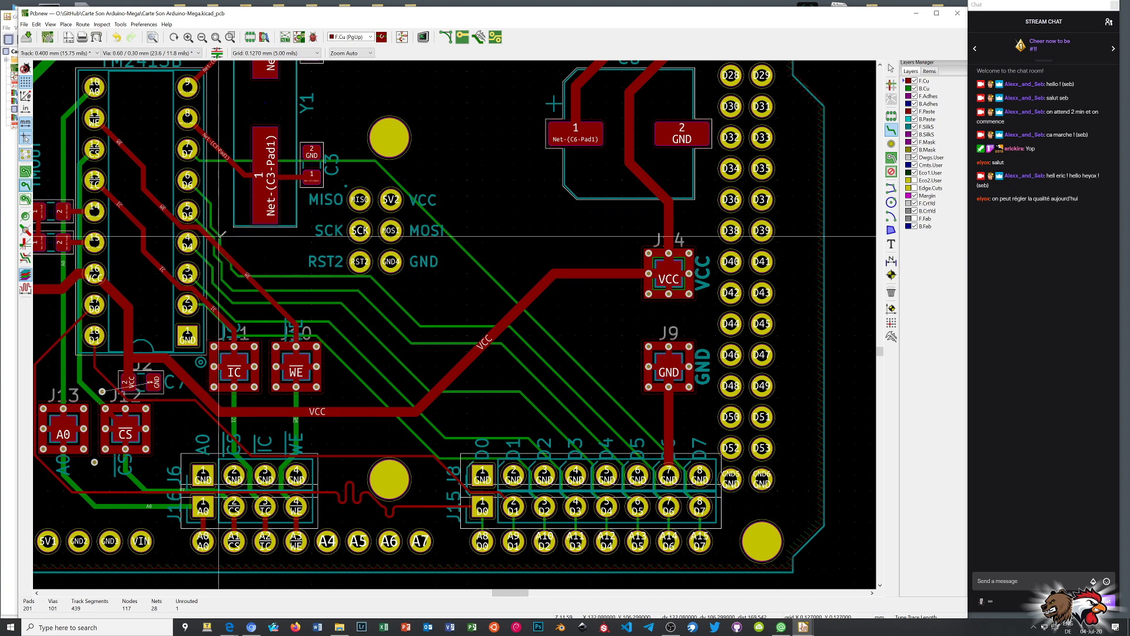
pyautogui.scroll(4, 225, 259)
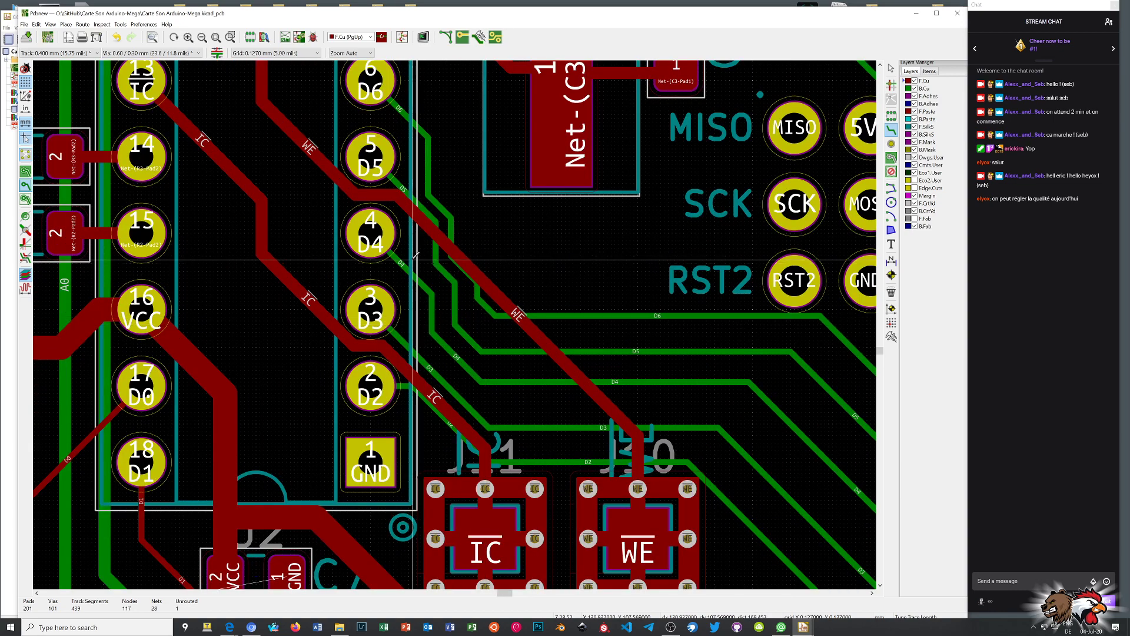
pyautogui.scroll(-7, 478, 327)
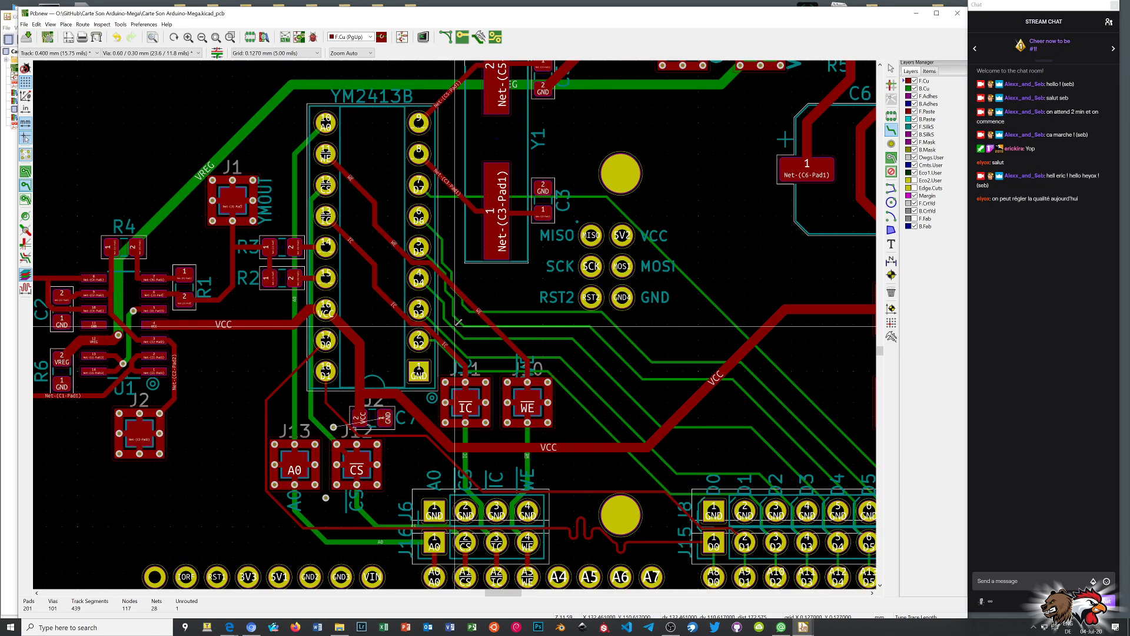
pyautogui.scroll(2, 478, 328)
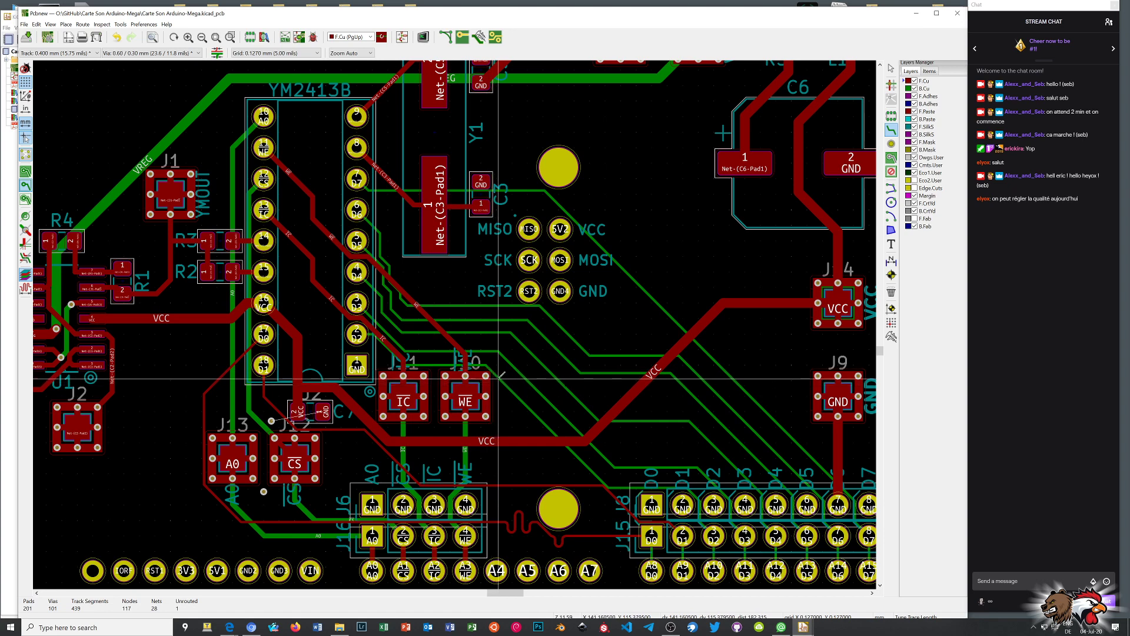
pyautogui.click(388, 449)
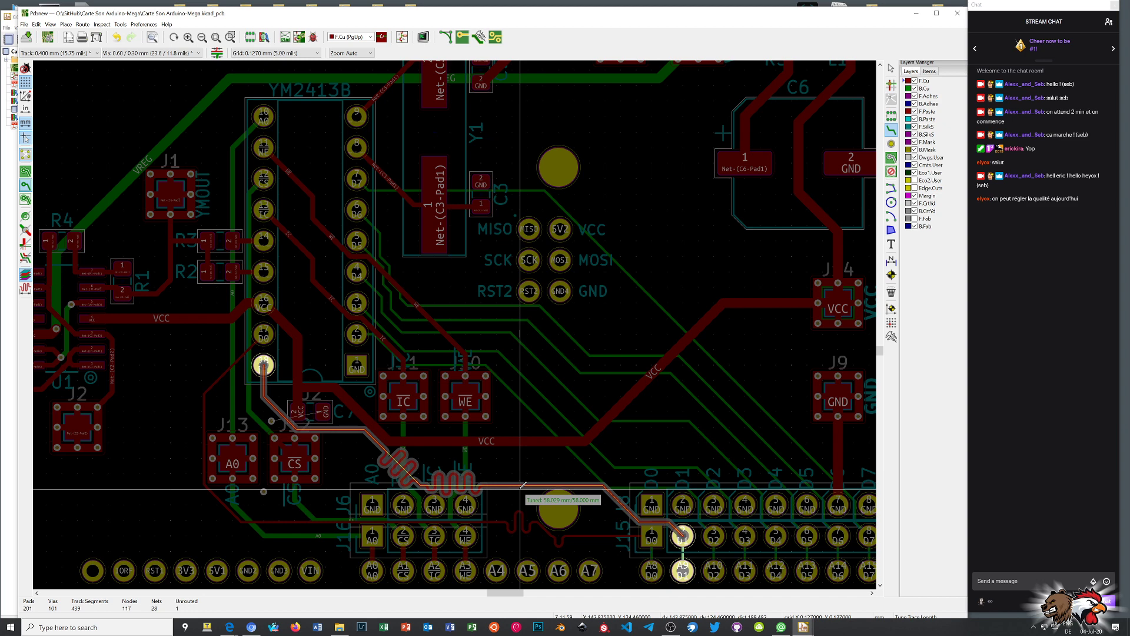
pyautogui.click(517, 501)
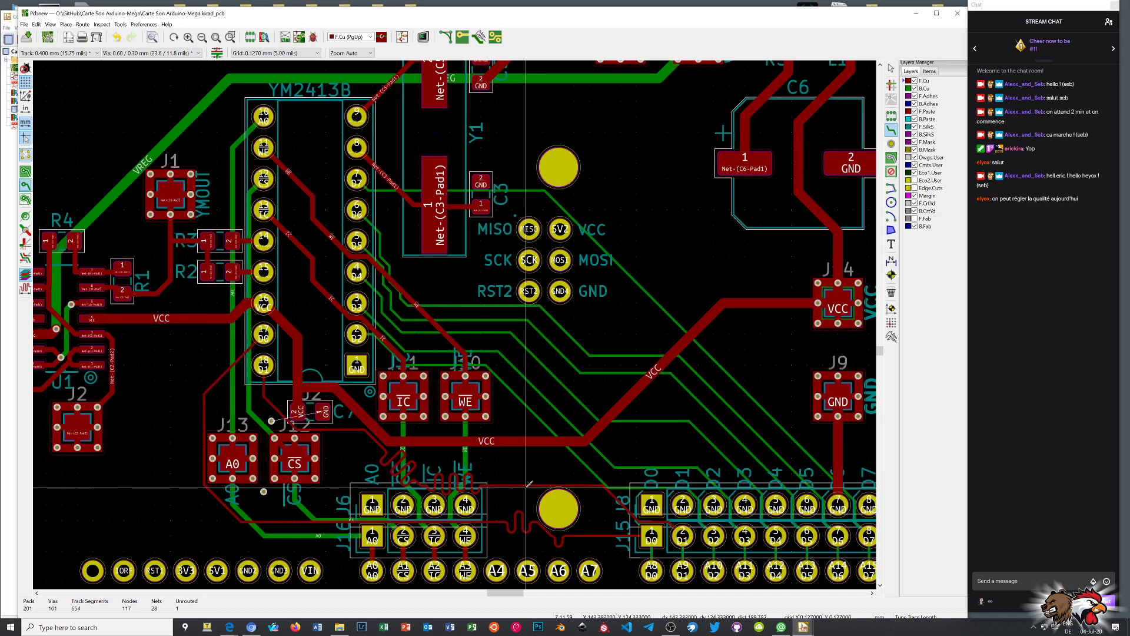
pyautogui.click(568, 533)
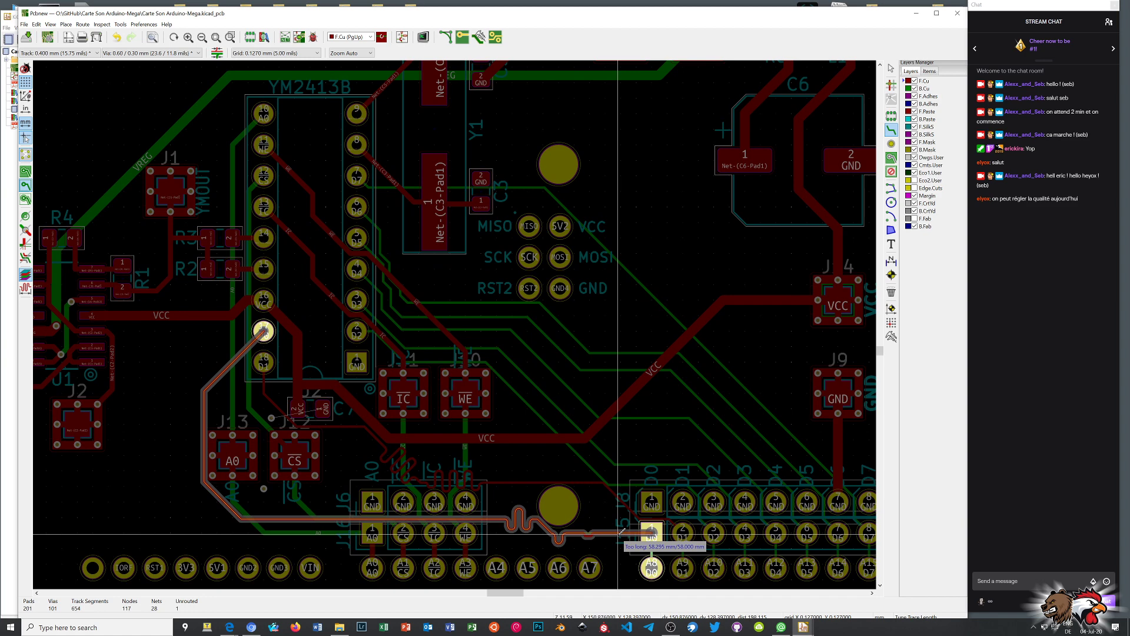
pyautogui.rightClick(623, 531)
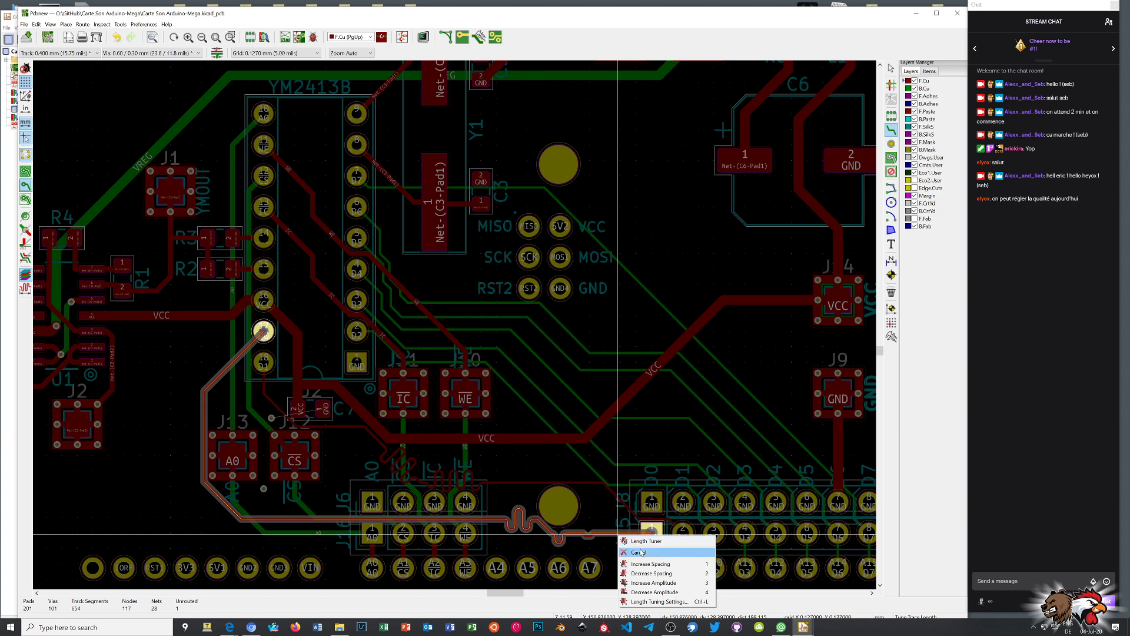
pyautogui.click(640, 552)
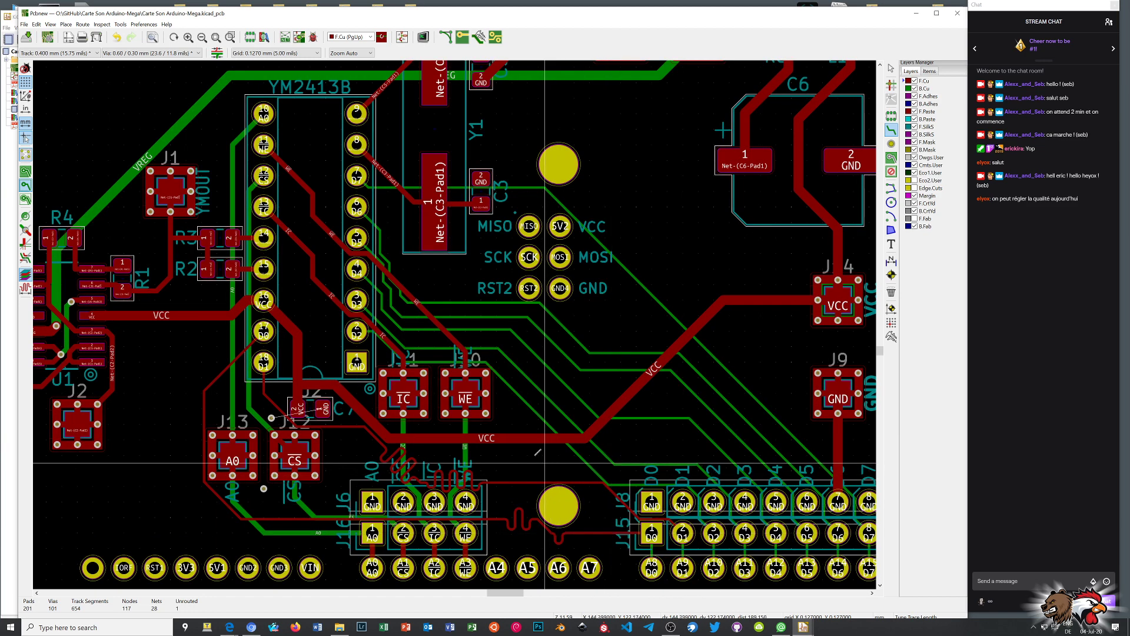
# Step: Switch to the B.Cu layer and tune the D2 track to 58 mm with meanders right of WE, increasing their spacing
pyautogui.scroll(1, 499, 388)
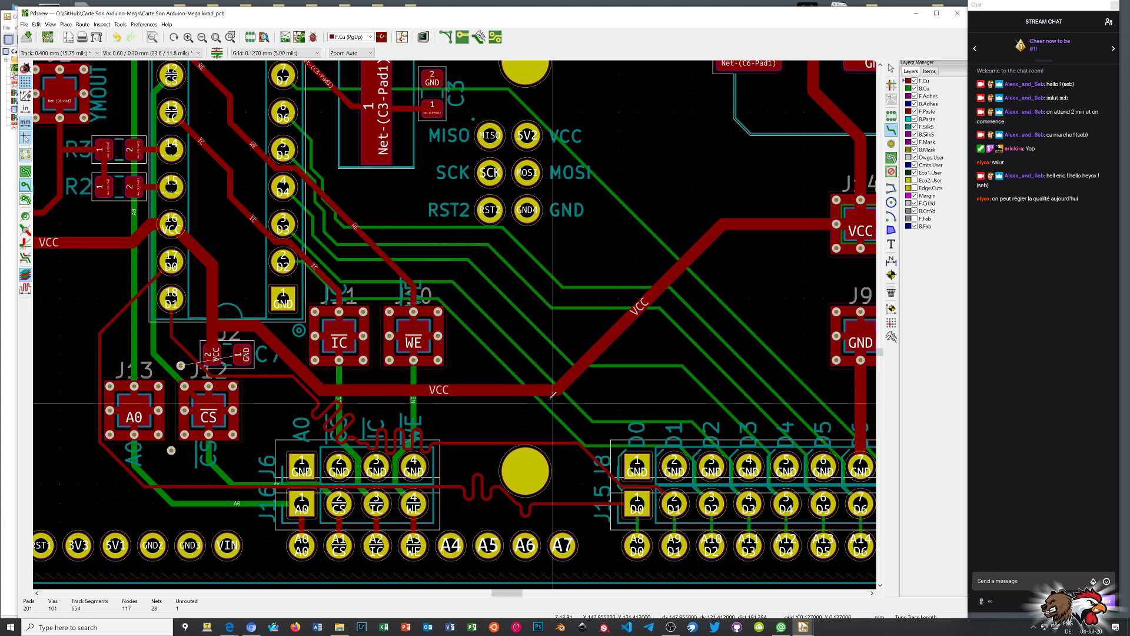
pyautogui.press('pagedown')
pyautogui.click(439, 299)
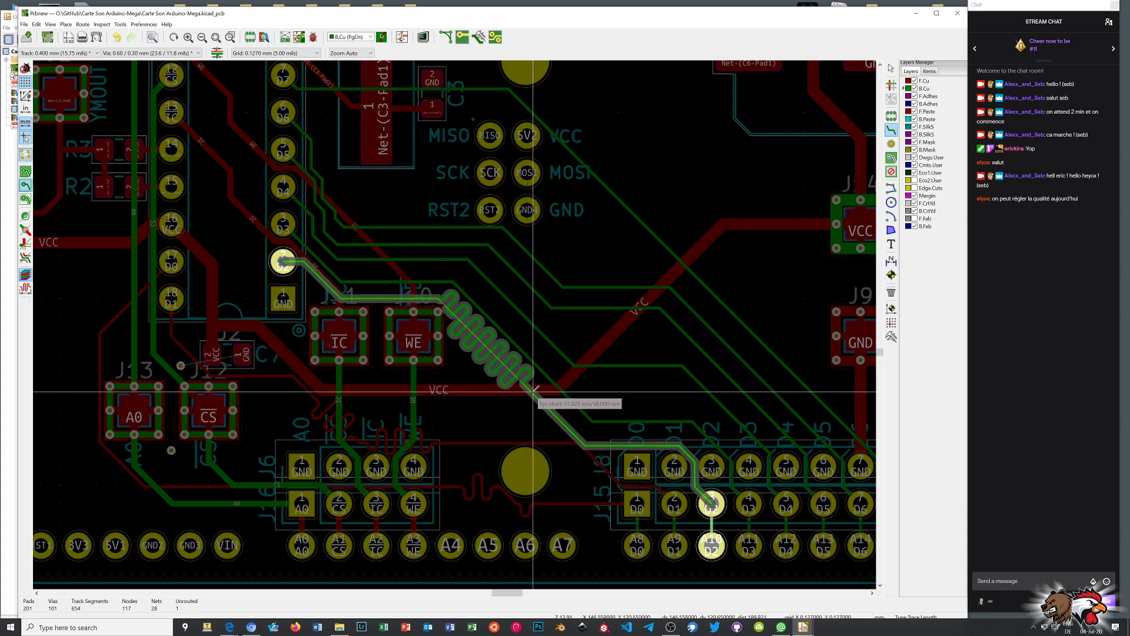
pyautogui.press('2')
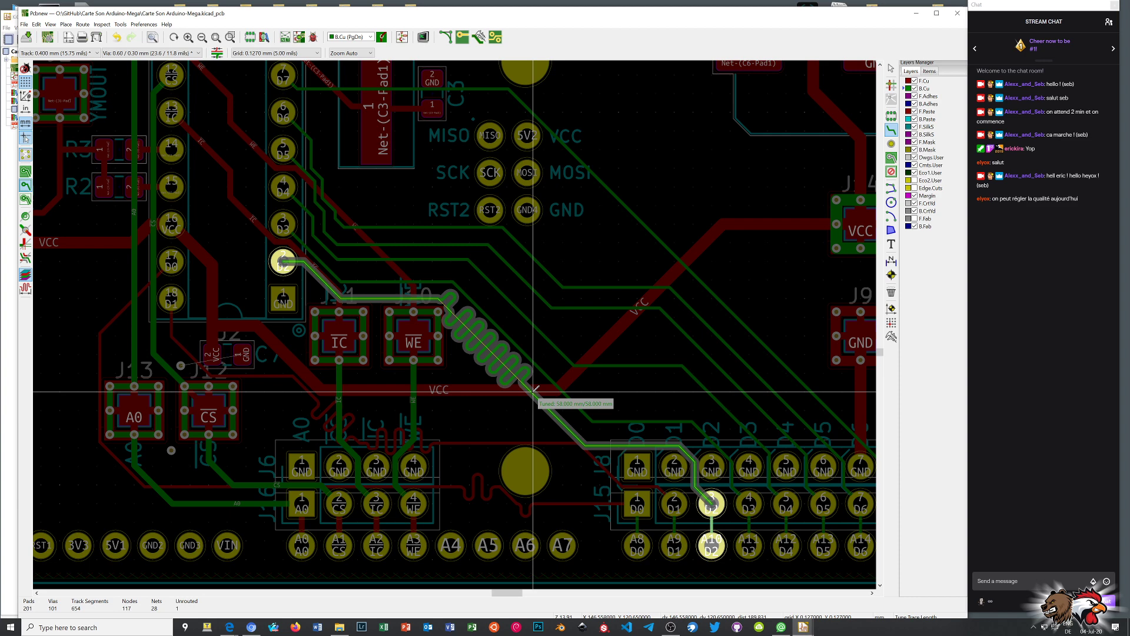
pyautogui.press('1')
pyautogui.press('1')
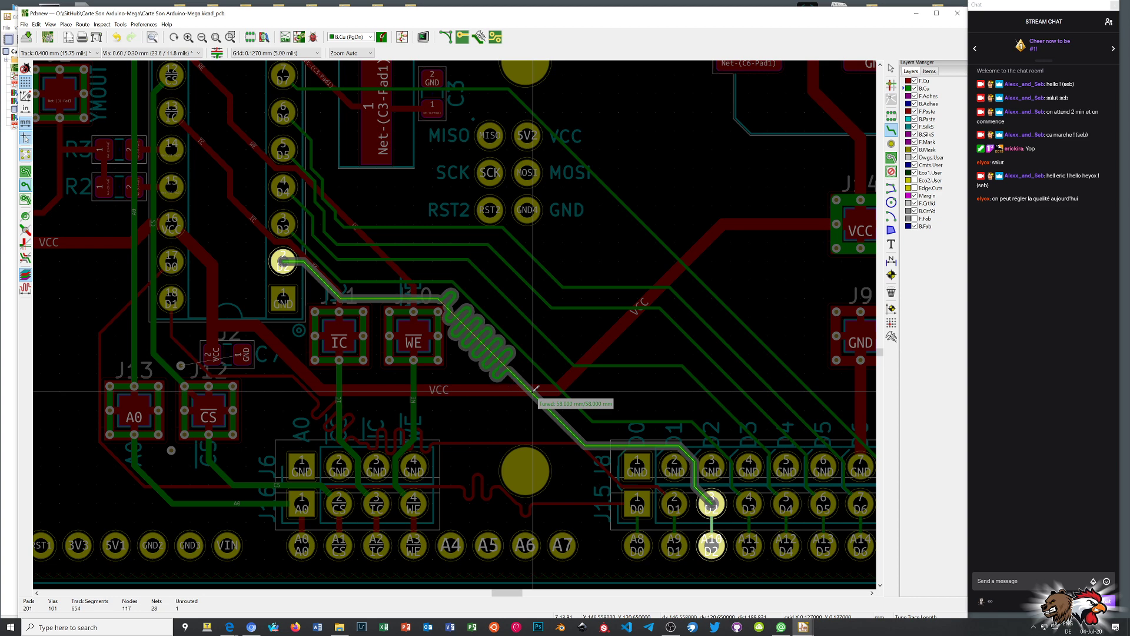
pyautogui.rightClick(536, 389)
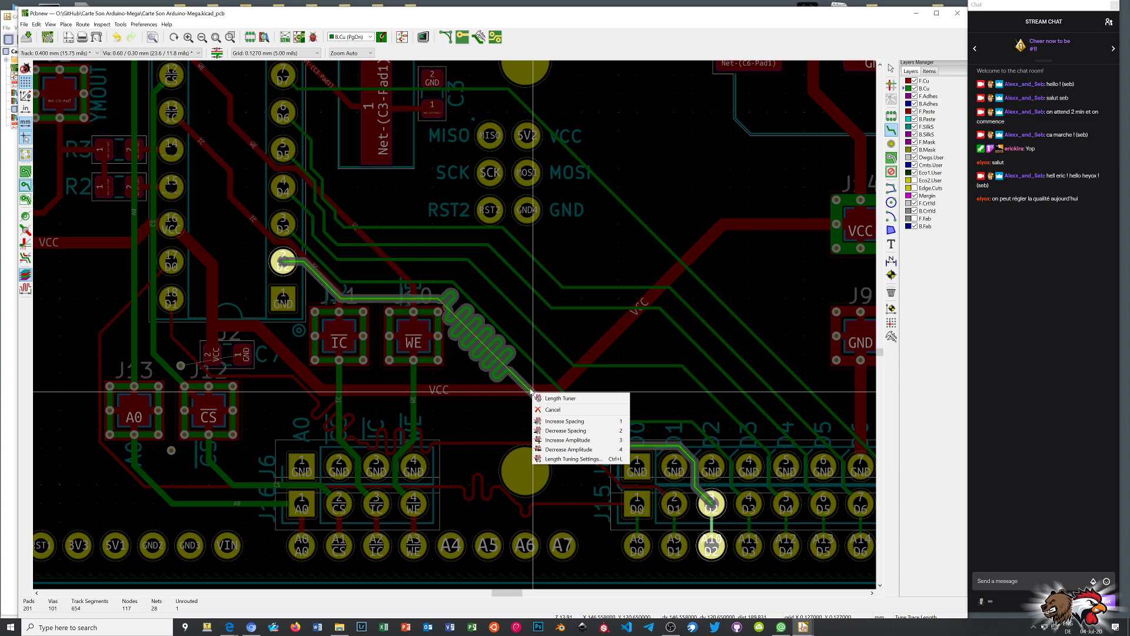
pyautogui.click(530, 389)
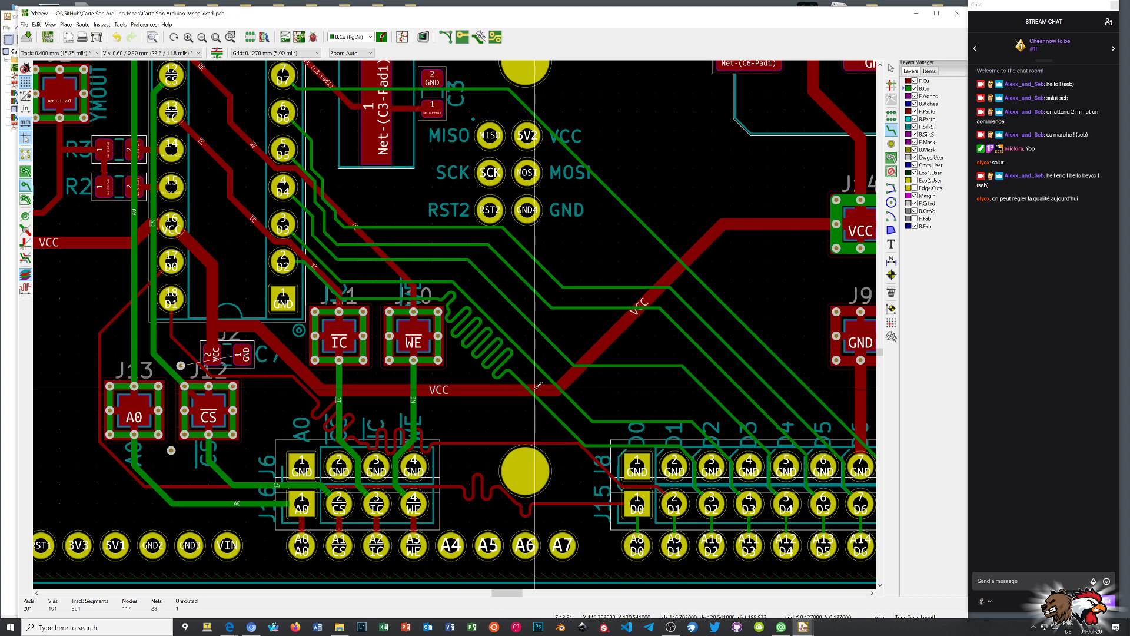
# Step: Add length-tuning meanders to the D3, D4 and D5 tracks on B.Cu, aiming for the 58 mm target
pyautogui.click(528, 351)
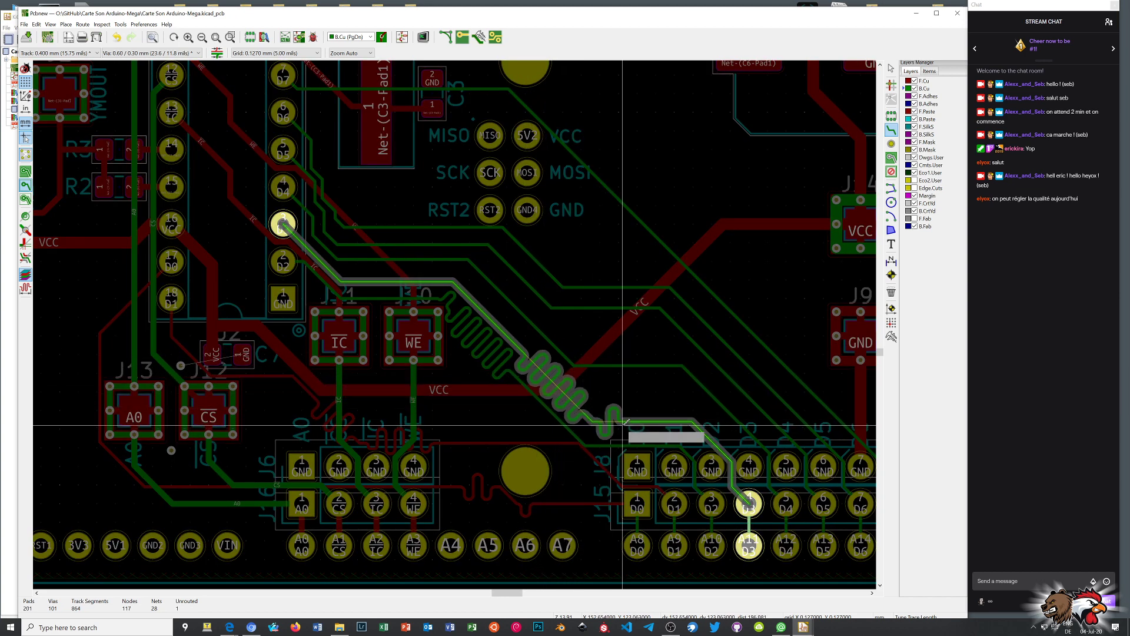
pyautogui.click(642, 421)
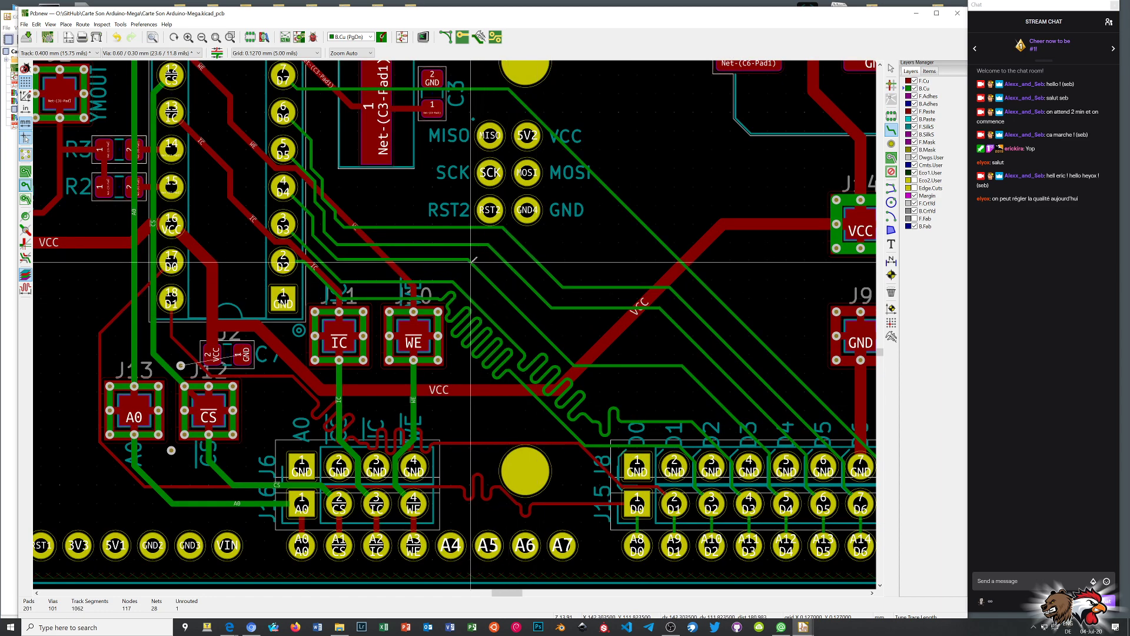
pyautogui.click(484, 272)
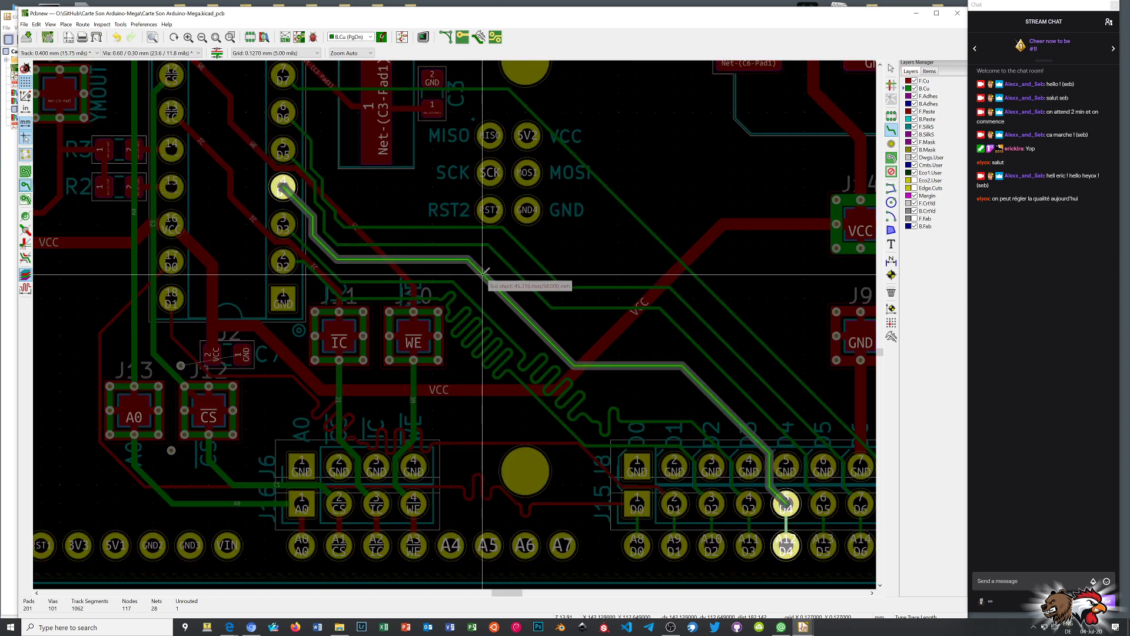
pyautogui.click(542, 330)
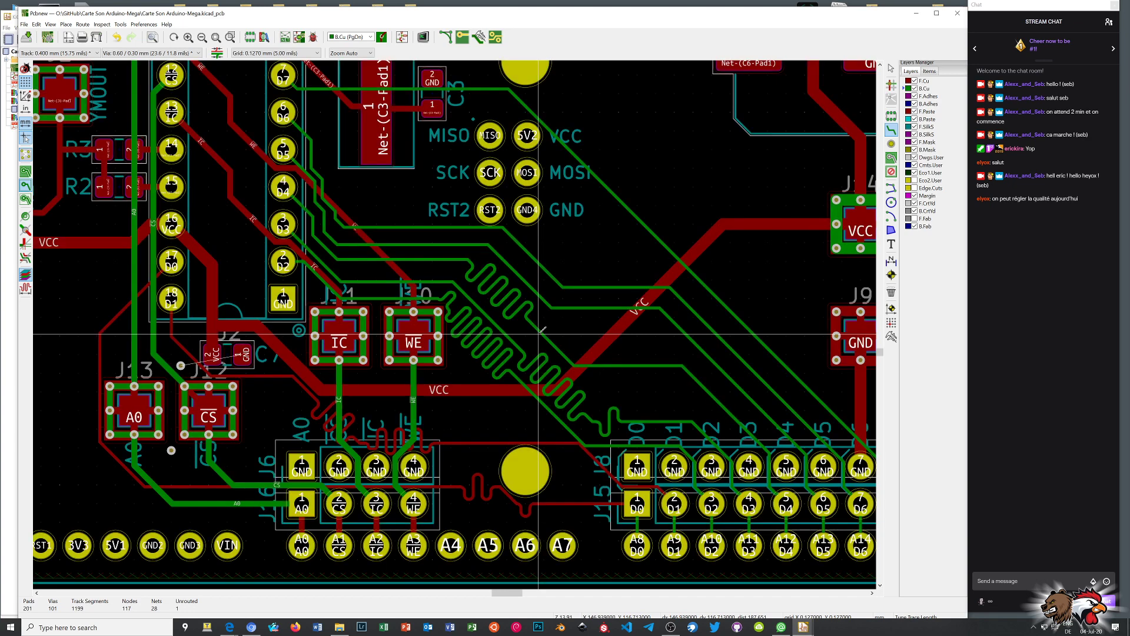
pyautogui.click(558, 307)
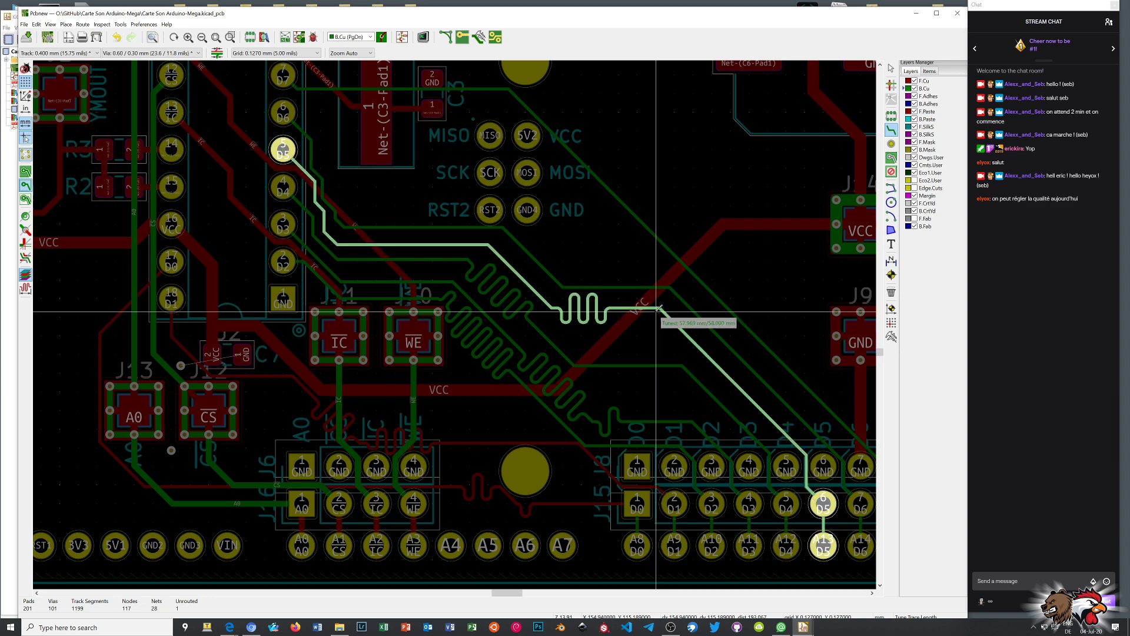
pyautogui.click(659, 308)
pyautogui.click(581, 288)
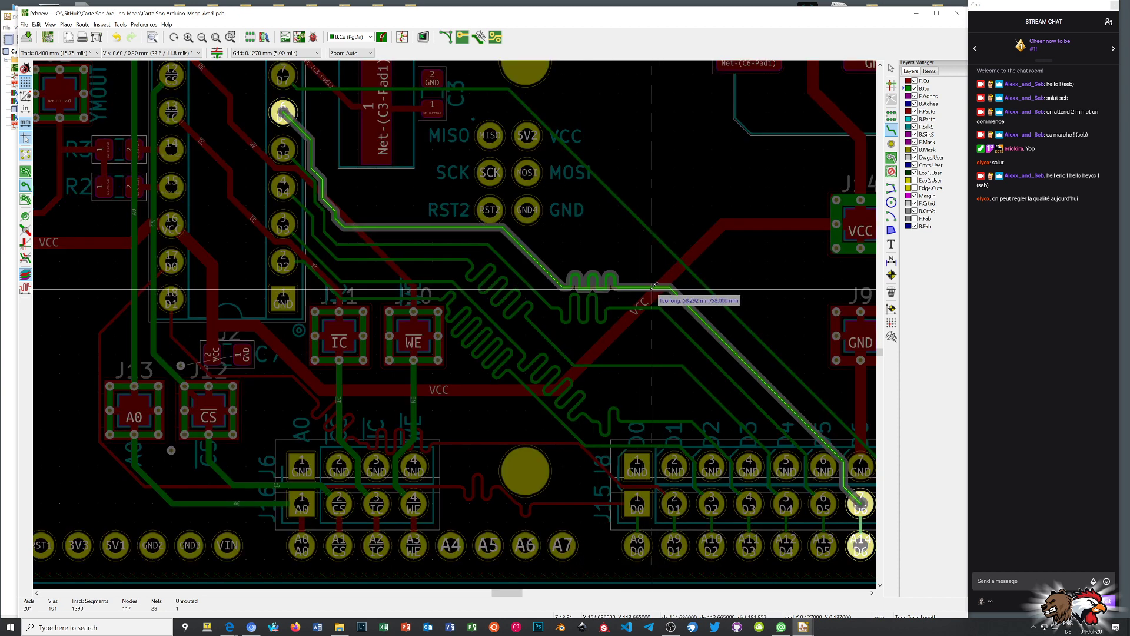
pyautogui.rightClick(586, 273)
pyautogui.click(613, 287)
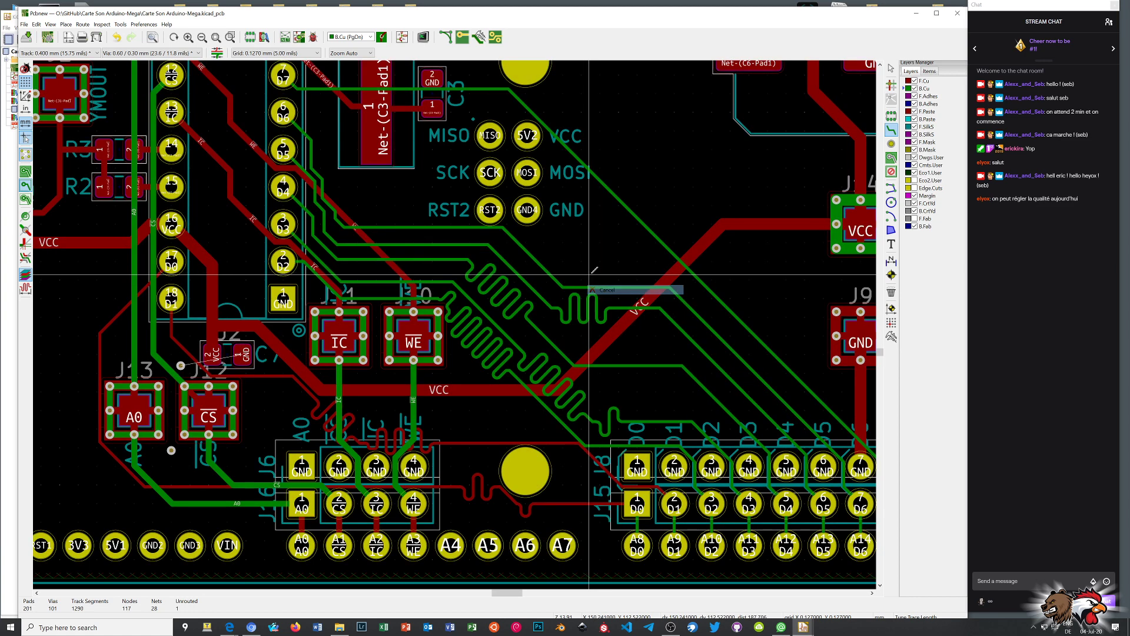
# Step: Add length-tuning meanders to the D6 and D7 tracks on B.Cu with the 58 mm target and end length tuning
pyautogui.click(506, 228)
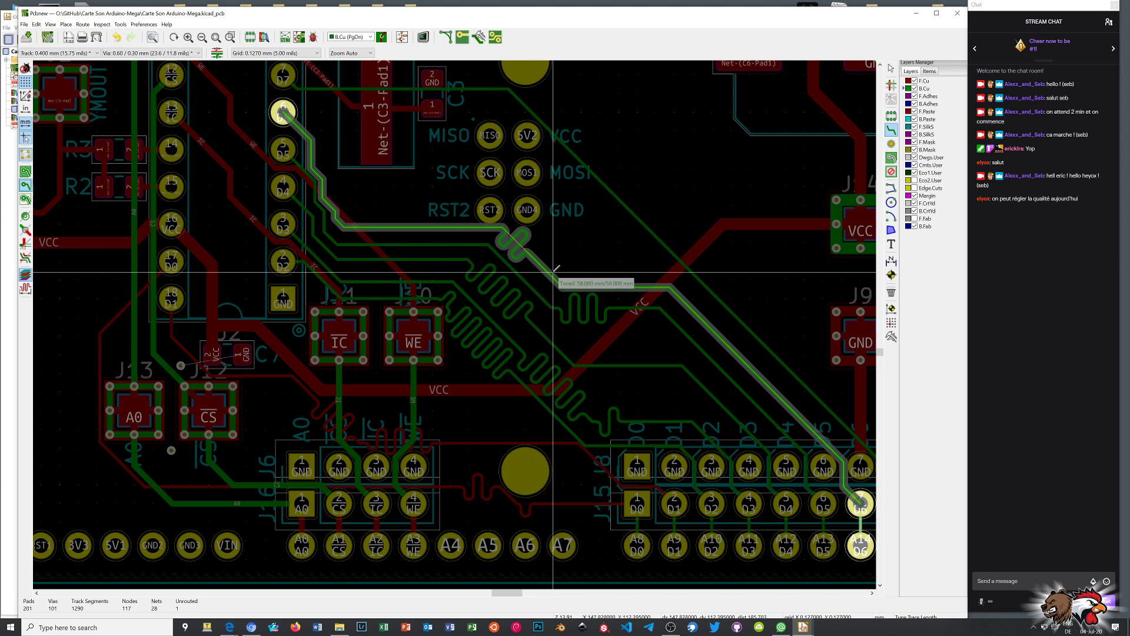
pyautogui.click(582, 238)
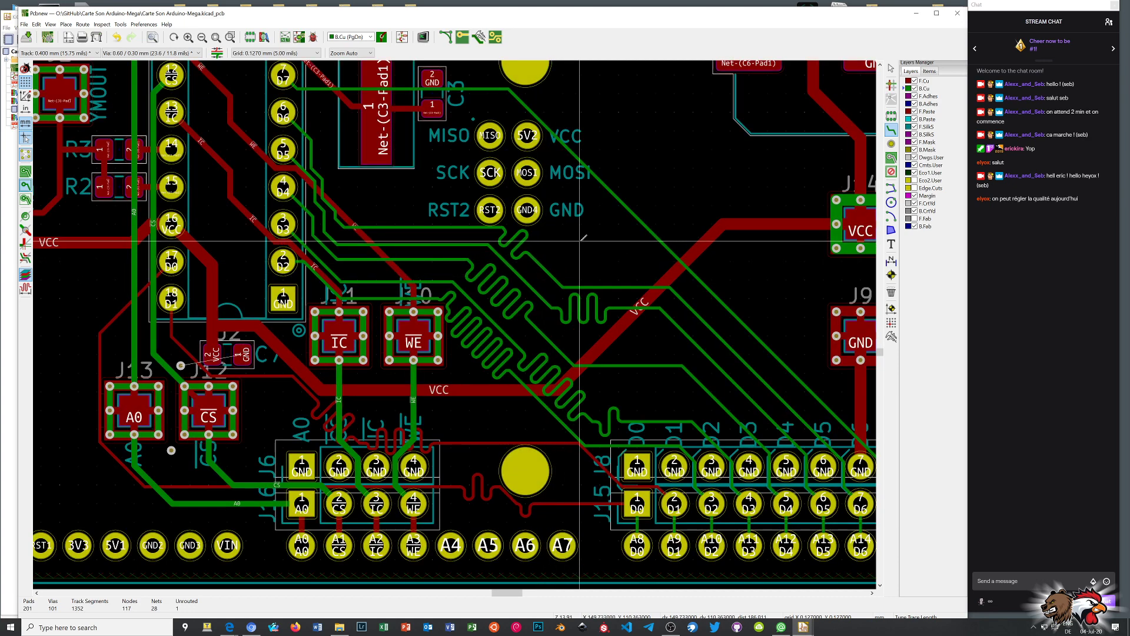
pyautogui.click(603, 182)
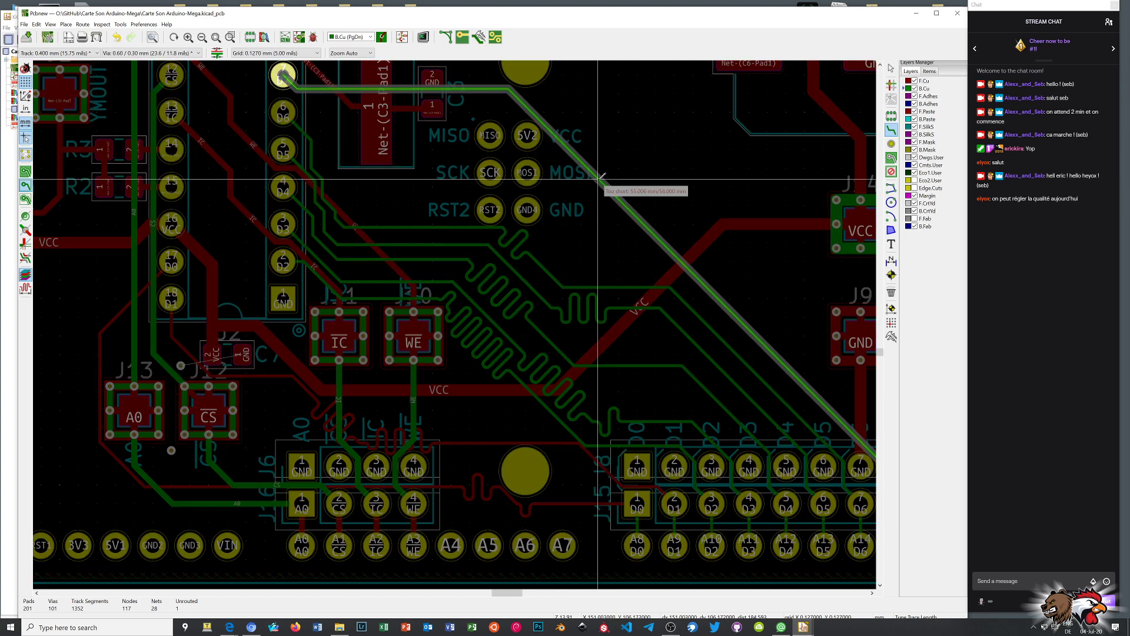
pyautogui.click(661, 236)
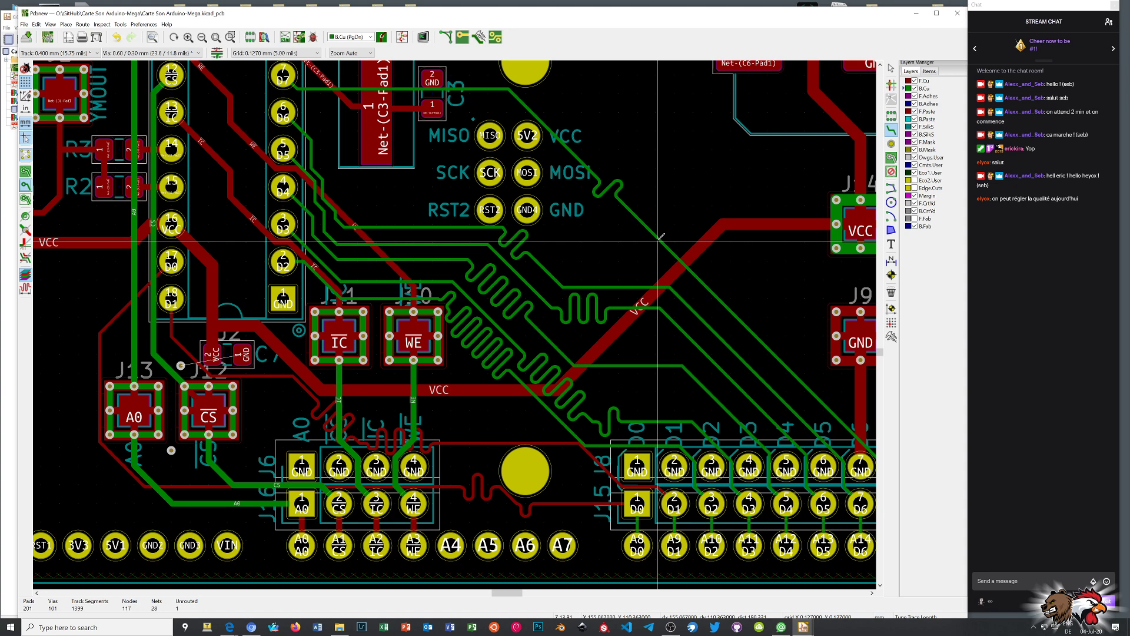
pyautogui.rightClick(680, 176)
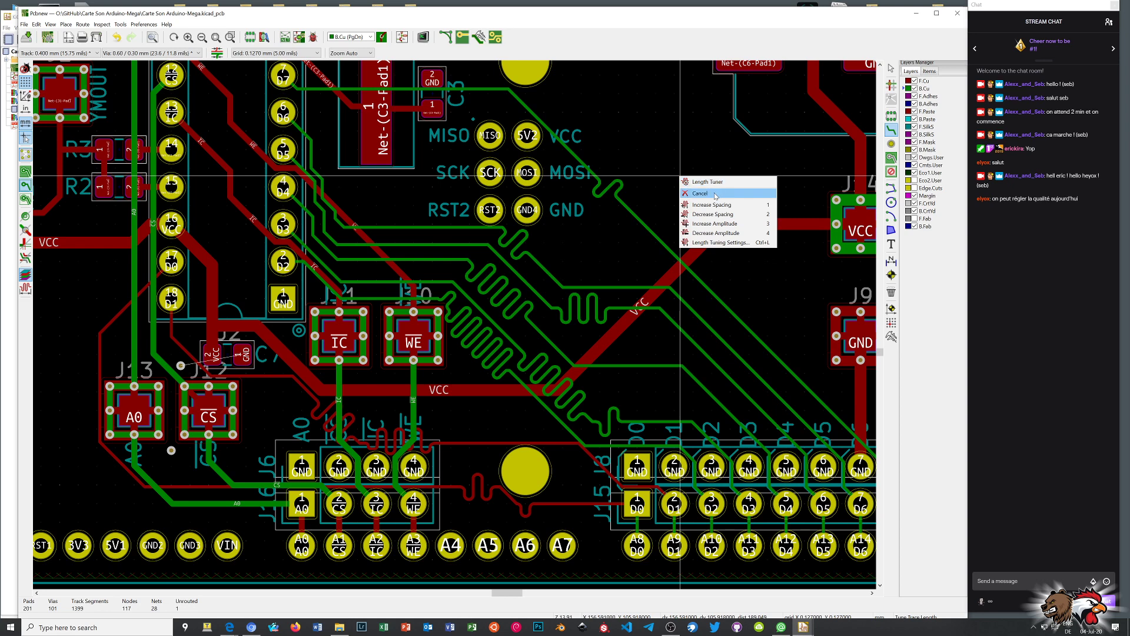
pyautogui.click(715, 194)
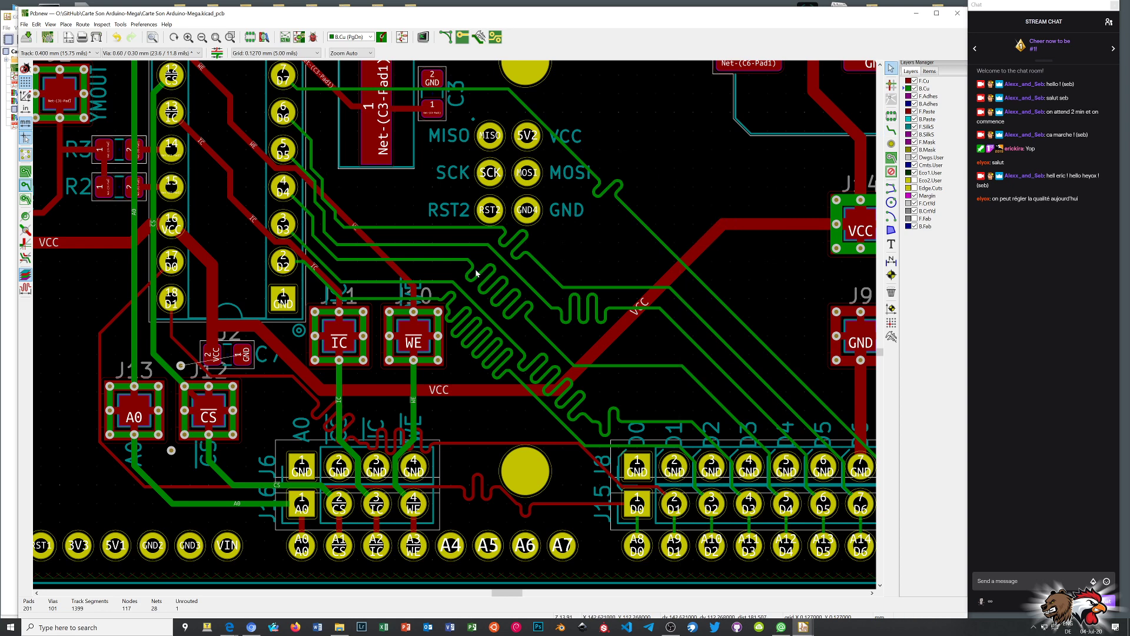
# Step: Examine the straight and curved segments that make up the first bends of the D4 track's meander
pyautogui.scroll(1, 474, 282)
pyautogui.scroll(4, 456, 331)
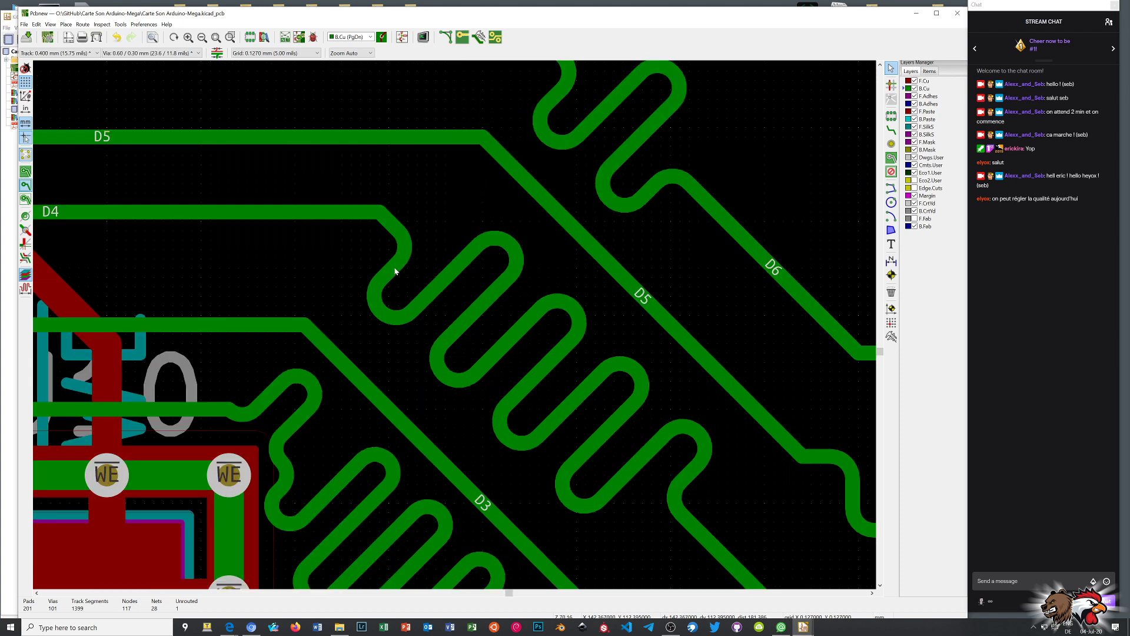
pyautogui.click(396, 271)
pyautogui.click(394, 281)
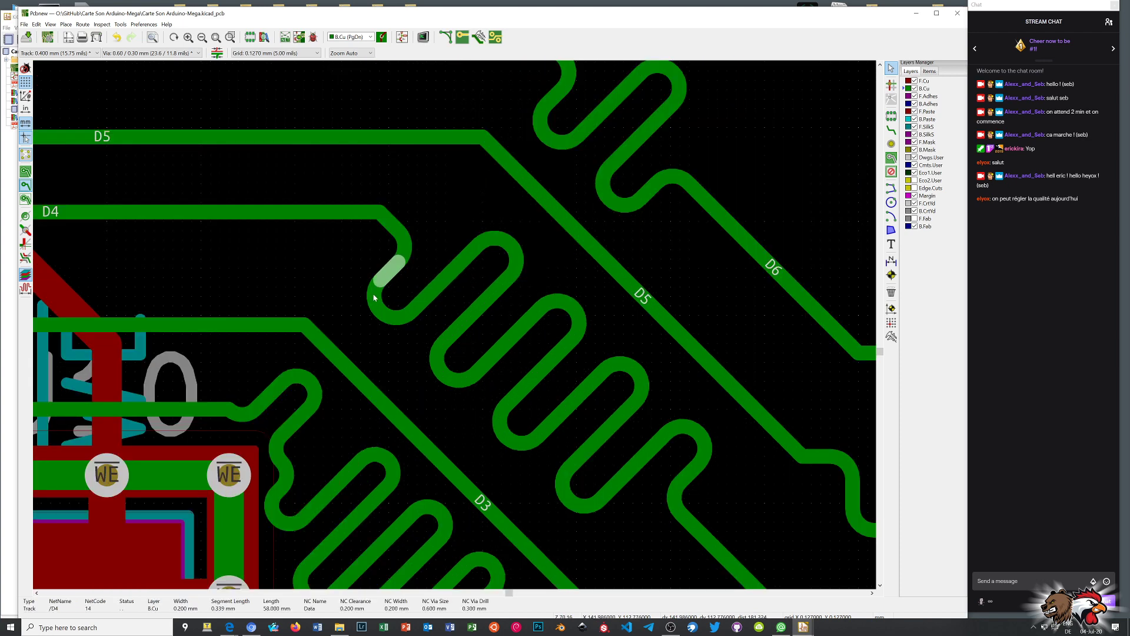
pyautogui.click(373, 294)
pyautogui.click(376, 310)
pyautogui.click(374, 303)
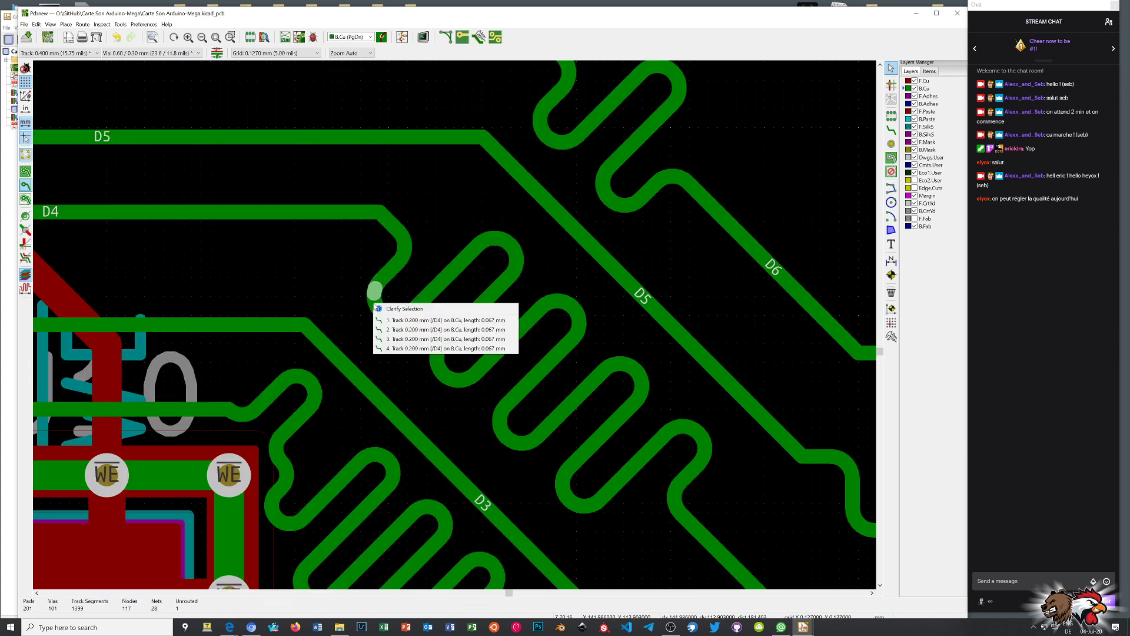
pyautogui.click(392, 323)
pyautogui.click(387, 316)
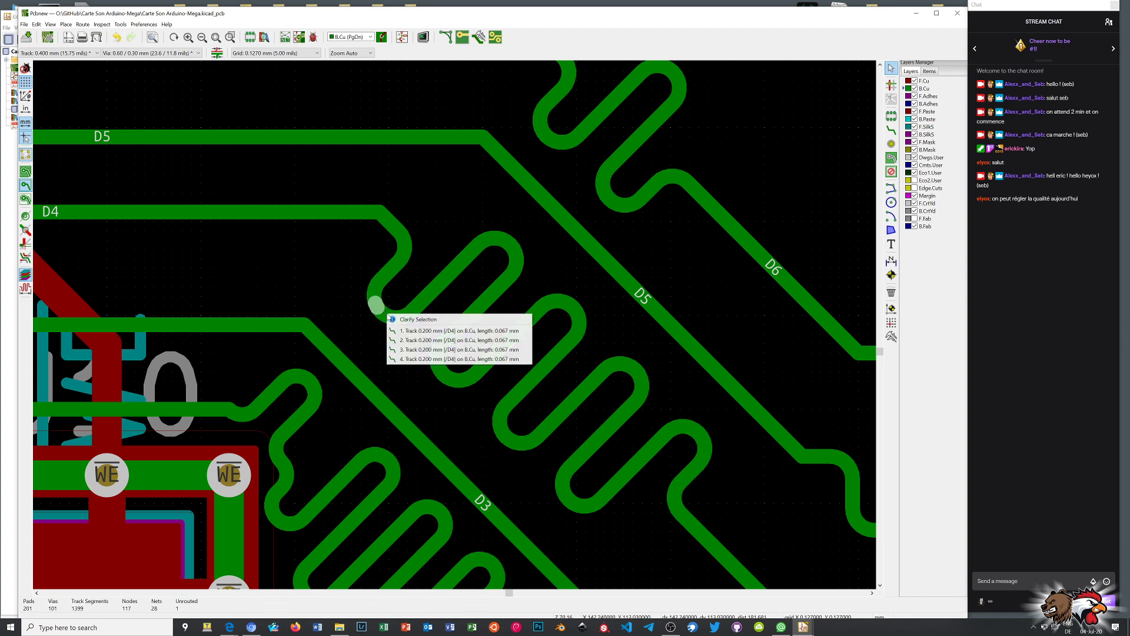
pyautogui.click(393, 339)
pyautogui.click(404, 312)
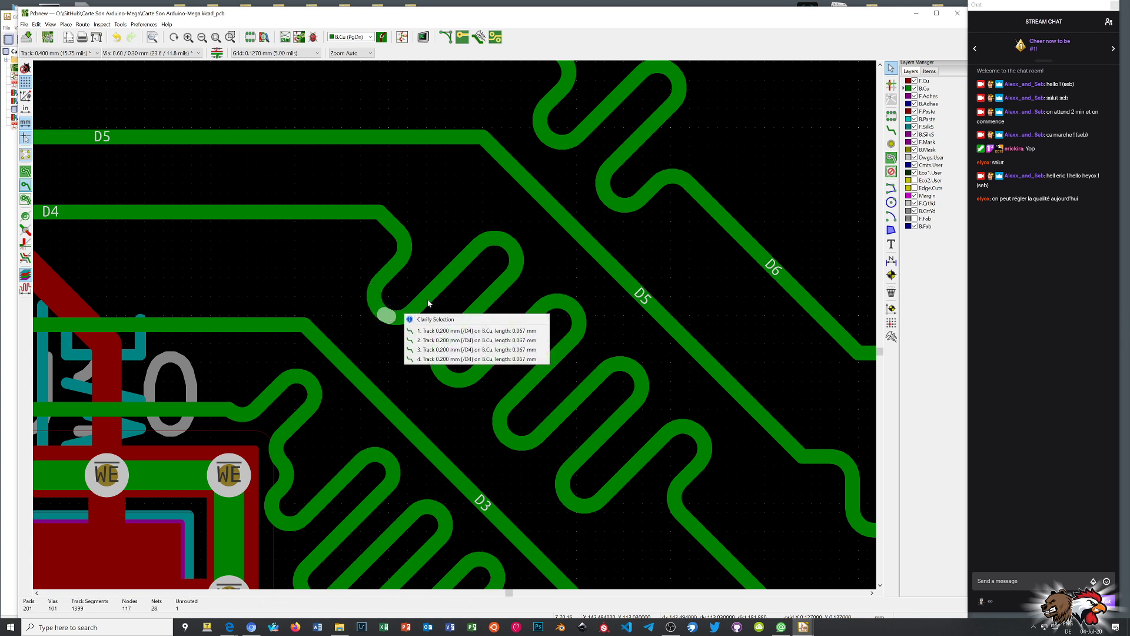
pyautogui.click(419, 331)
pyautogui.click(433, 291)
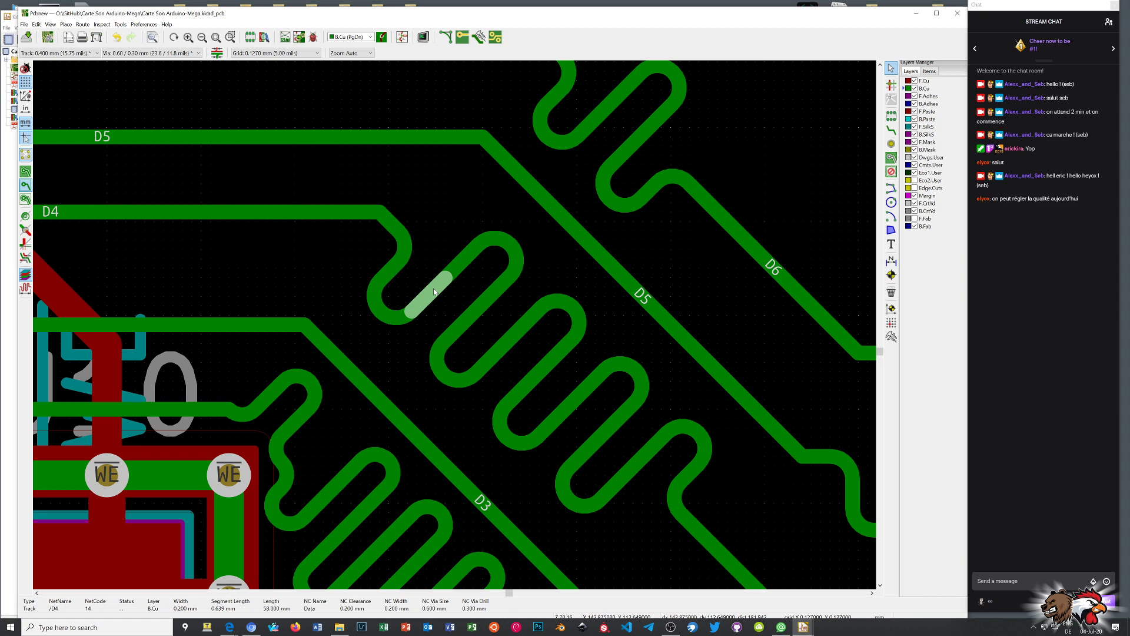
pyautogui.click(461, 263)
pyautogui.click(493, 242)
pyautogui.click(506, 269)
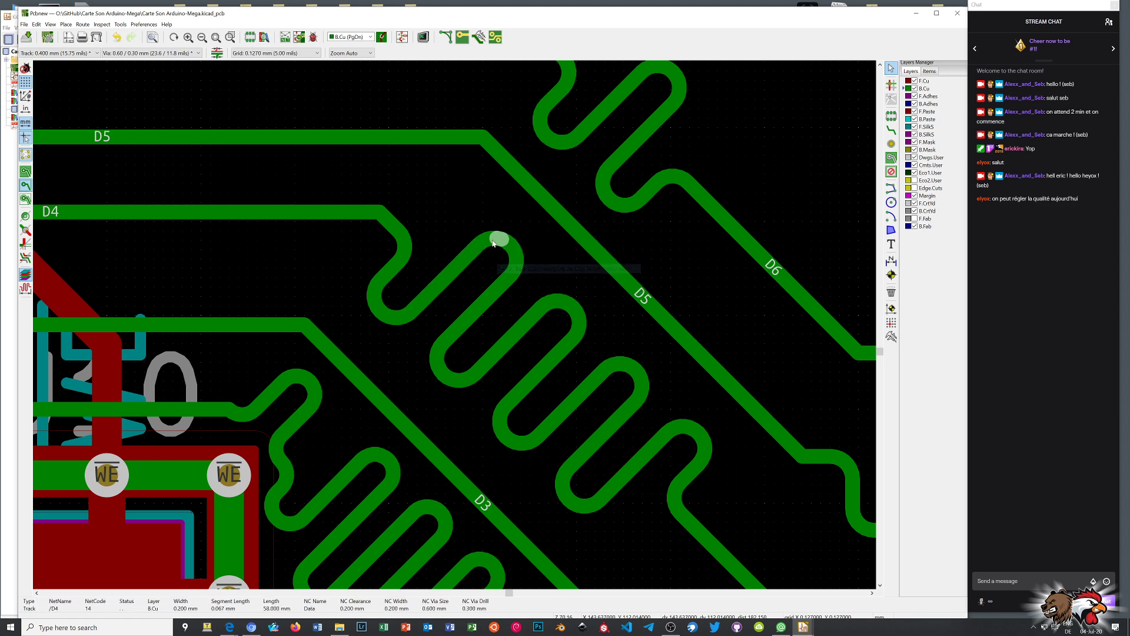
pyautogui.scroll(-5, 456, 323)
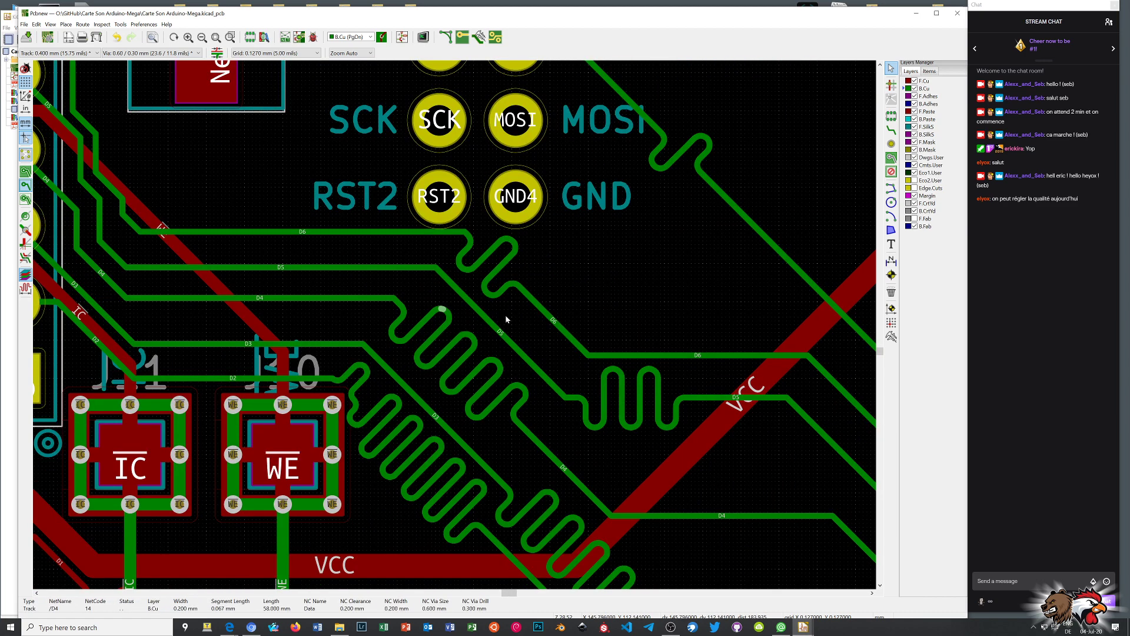
pyautogui.scroll(-3, 503, 323)
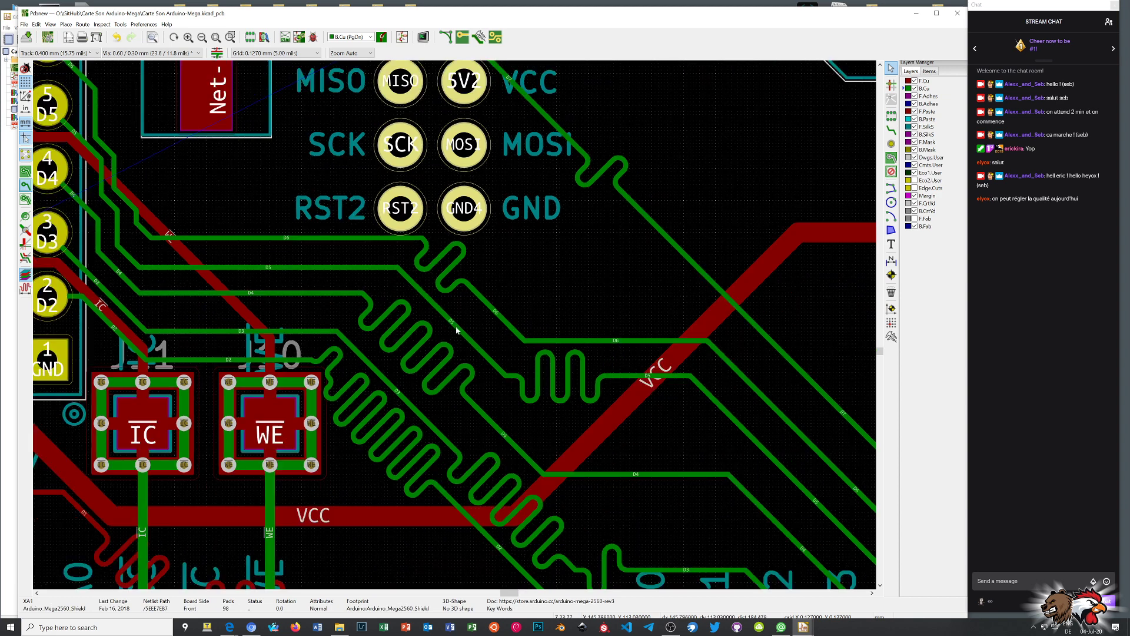